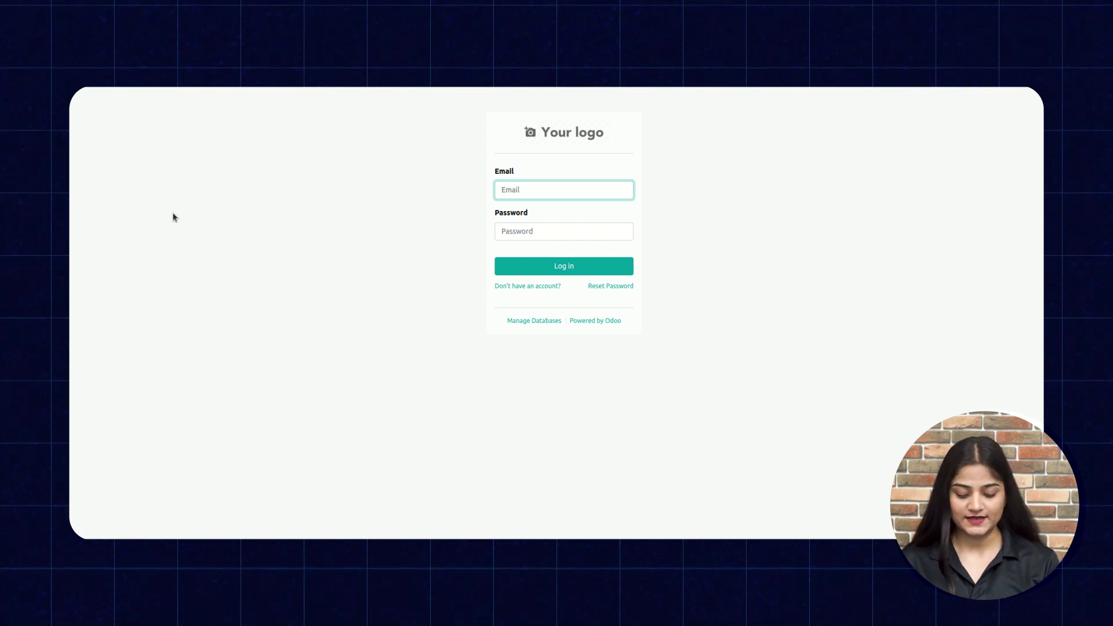
type("admin@example.com")
Log in to Odoo, open the Point of Sale app and browse its Pharmacy menu
left_click(547, 229)
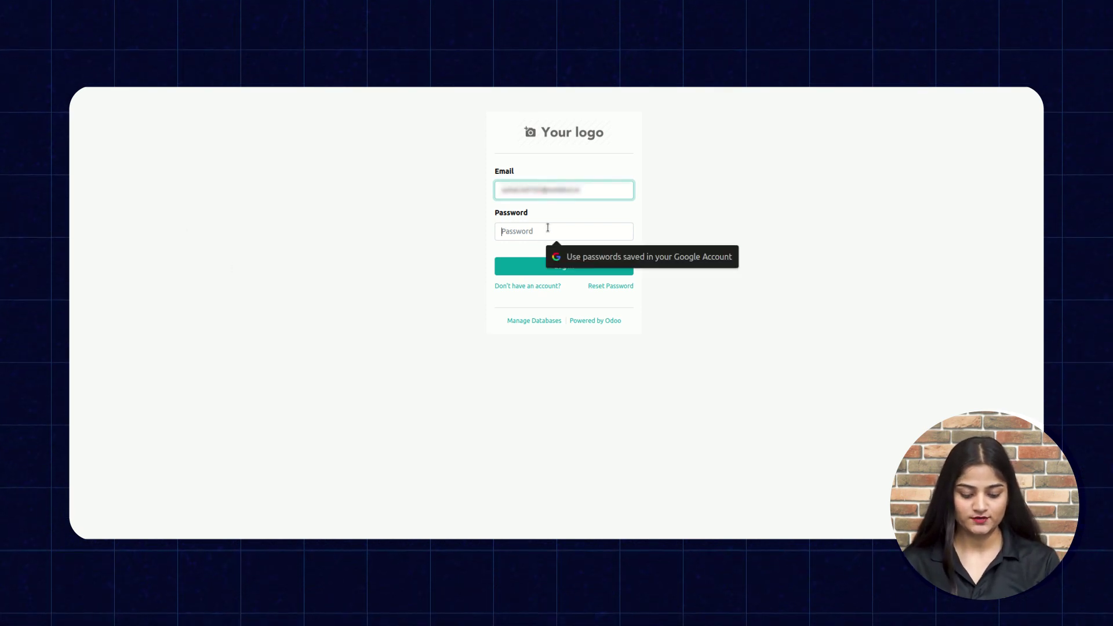
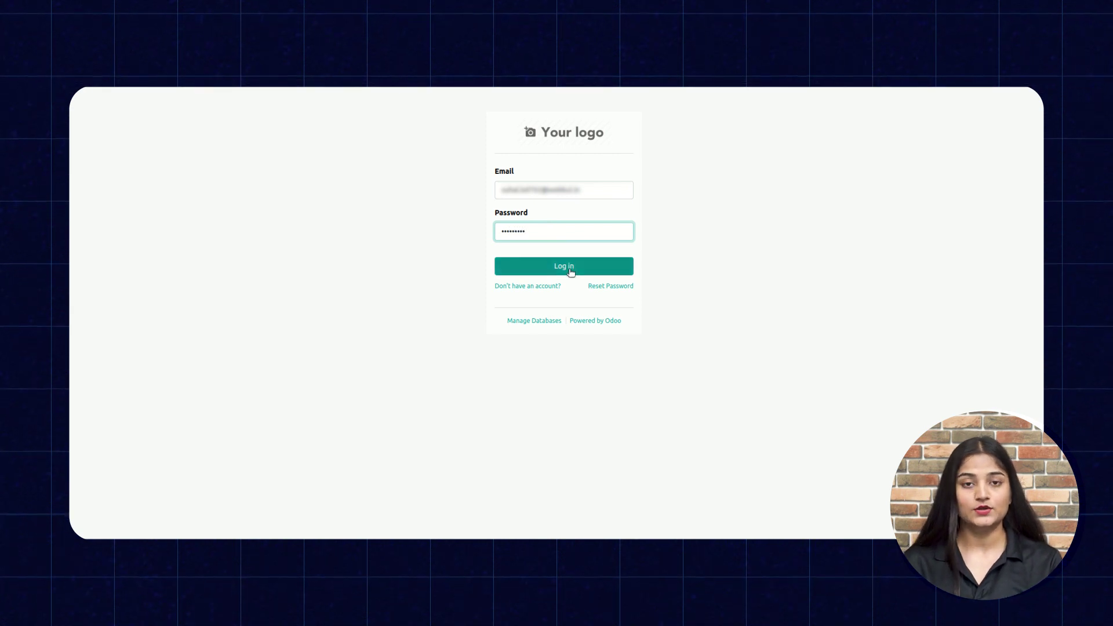
left_click(570, 272)
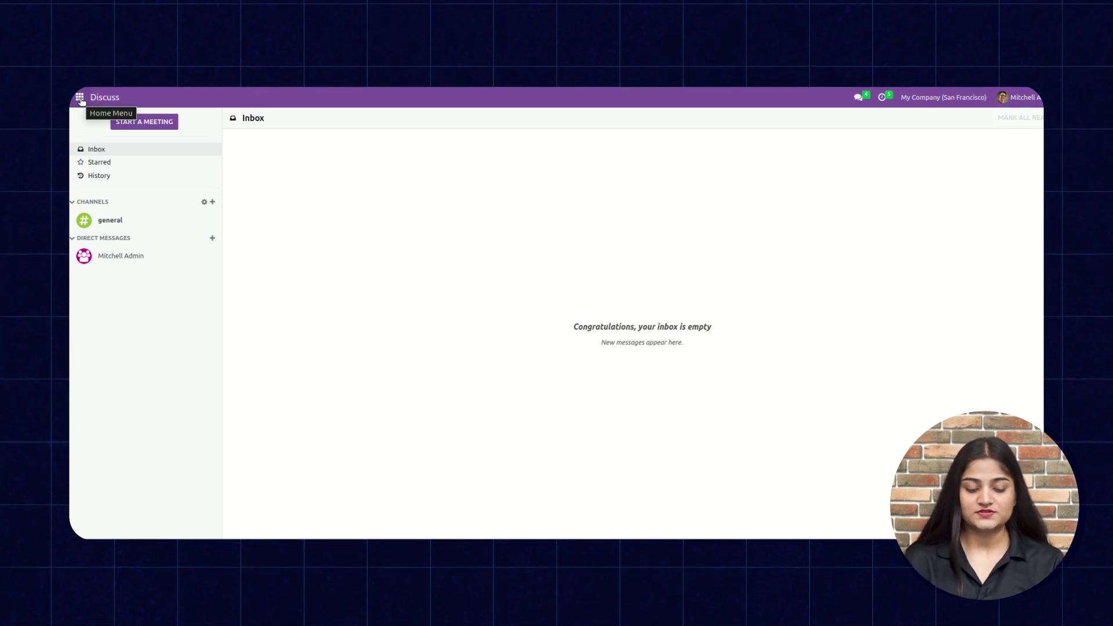
left_click(80, 98)
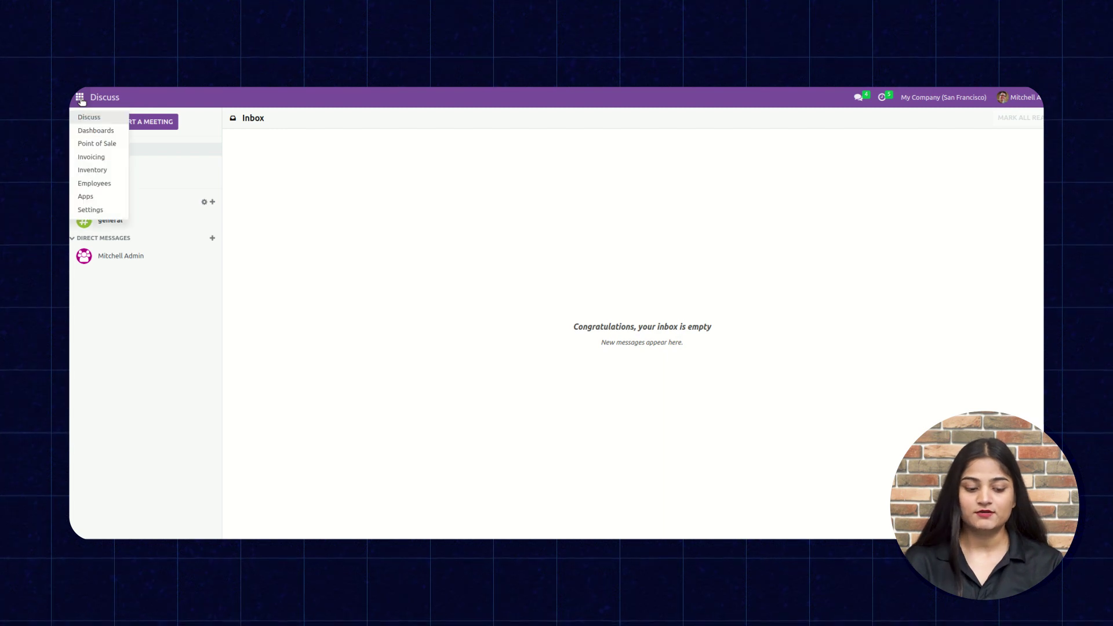
left_click(96, 144)
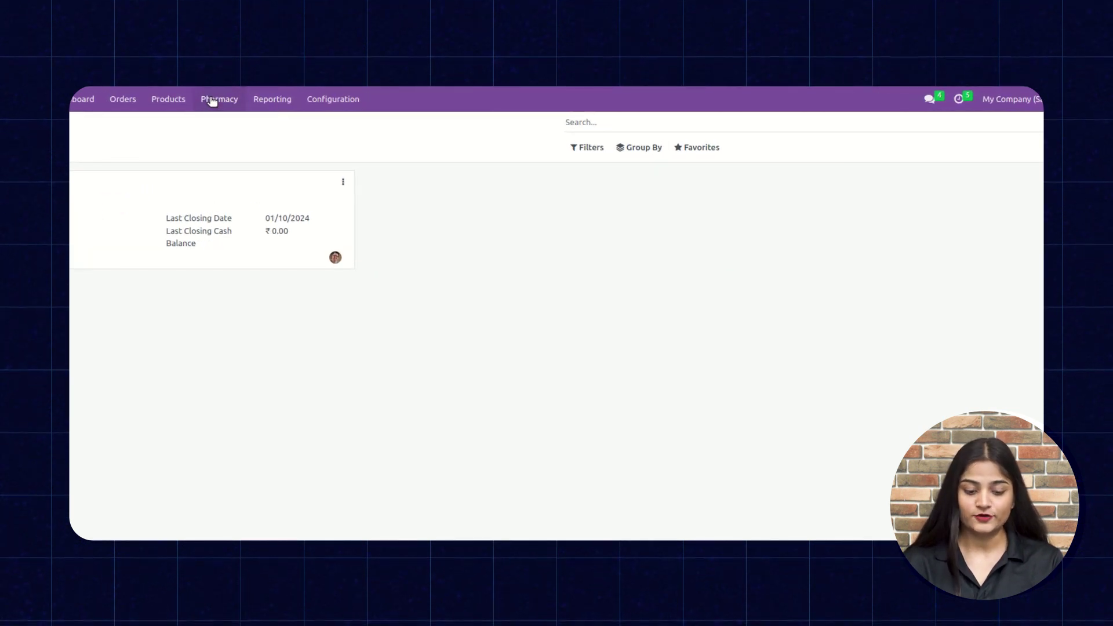
left_click(281, 98)
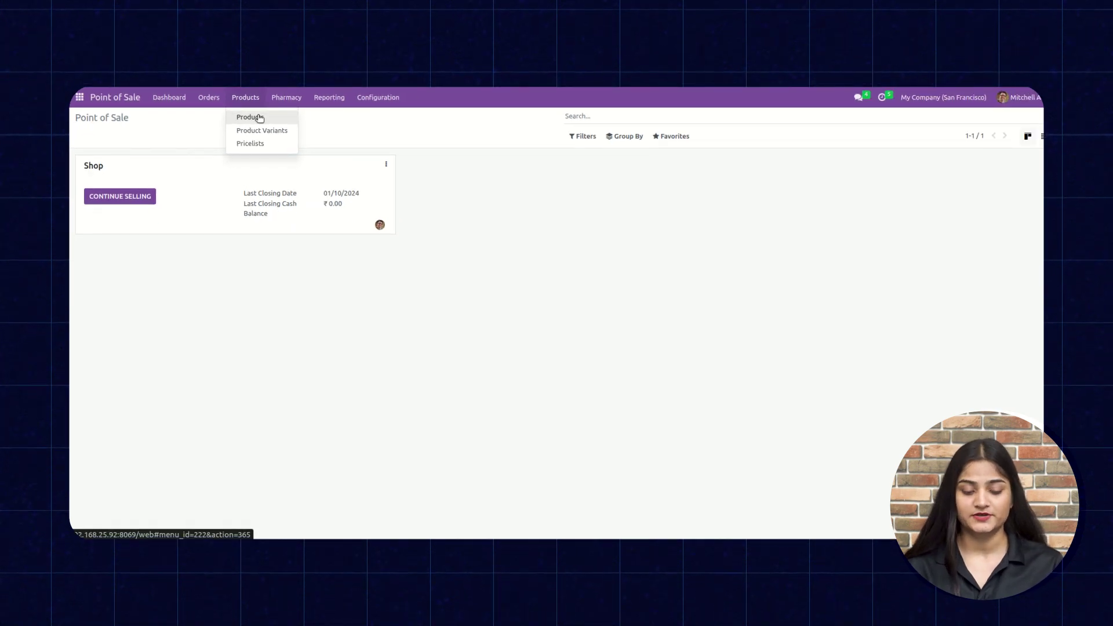
left_click(259, 117)
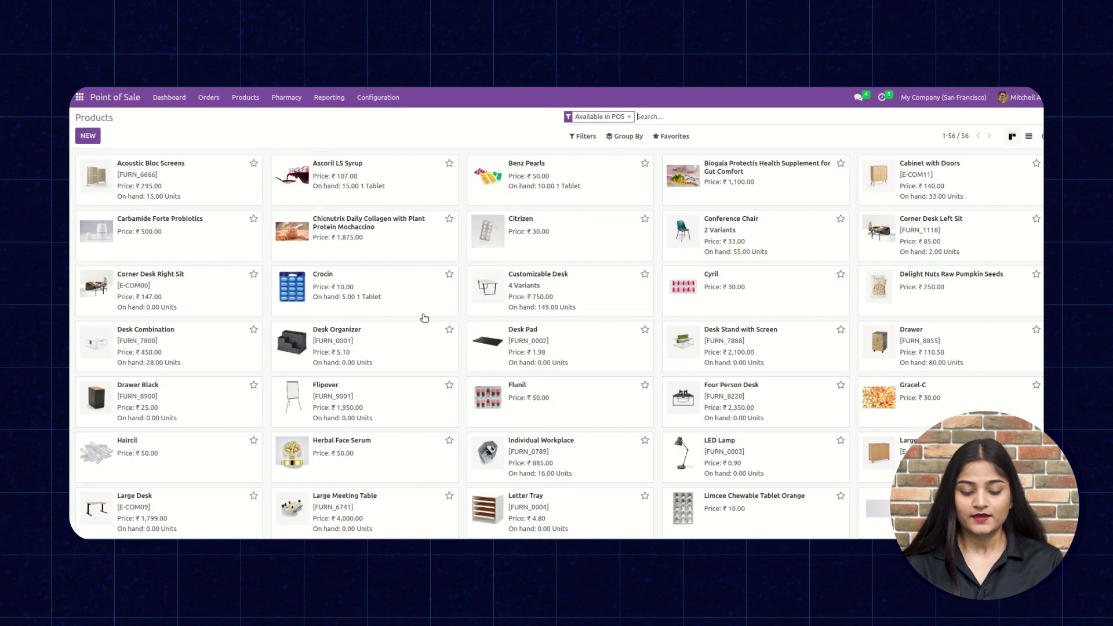
scroll(423, 318, "down", 5)
scroll(423, 318, "up", 1)
scroll(424, 318, "up", 4)
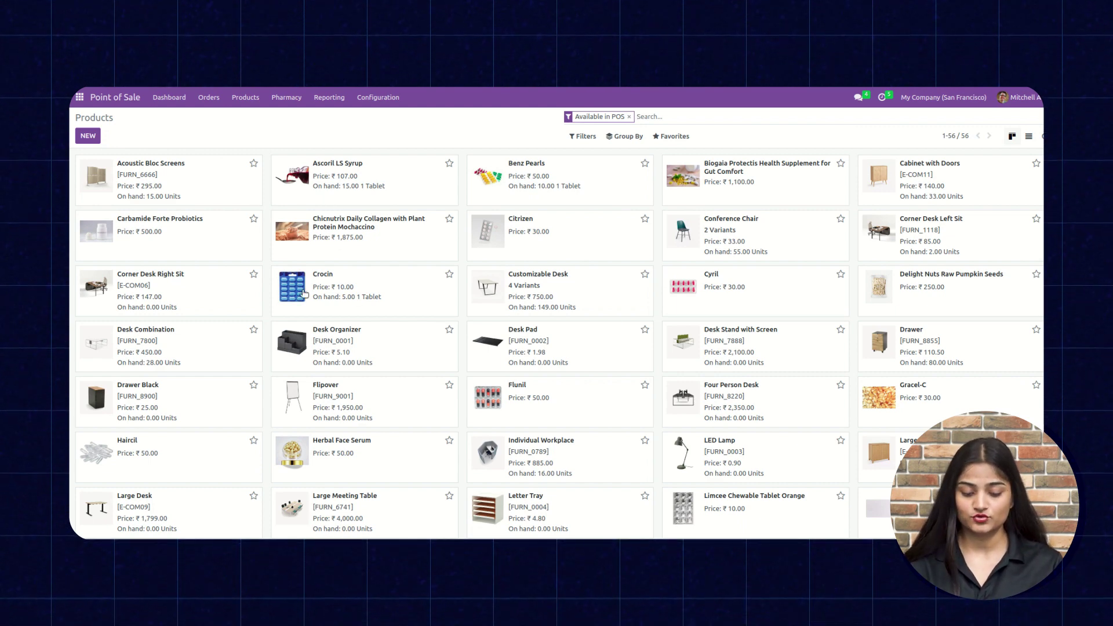
Review the Crocin product's Pharmacy tab: manufacturer, salts, uses, side effects, interactions, storage
left_click(303, 295)
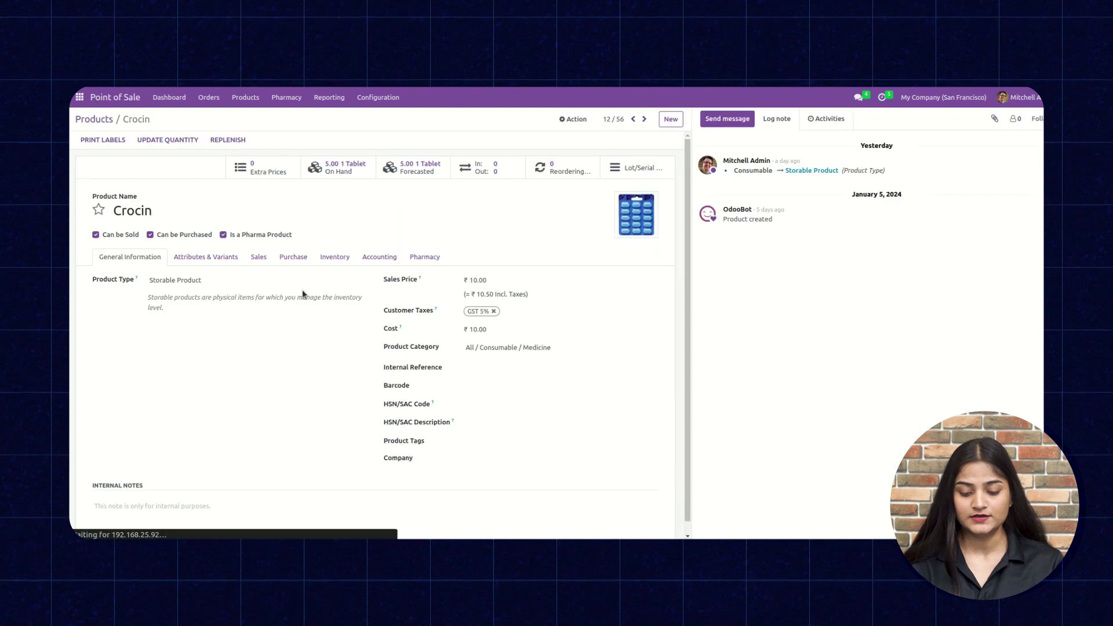
scroll(358, 350, "down", 1)
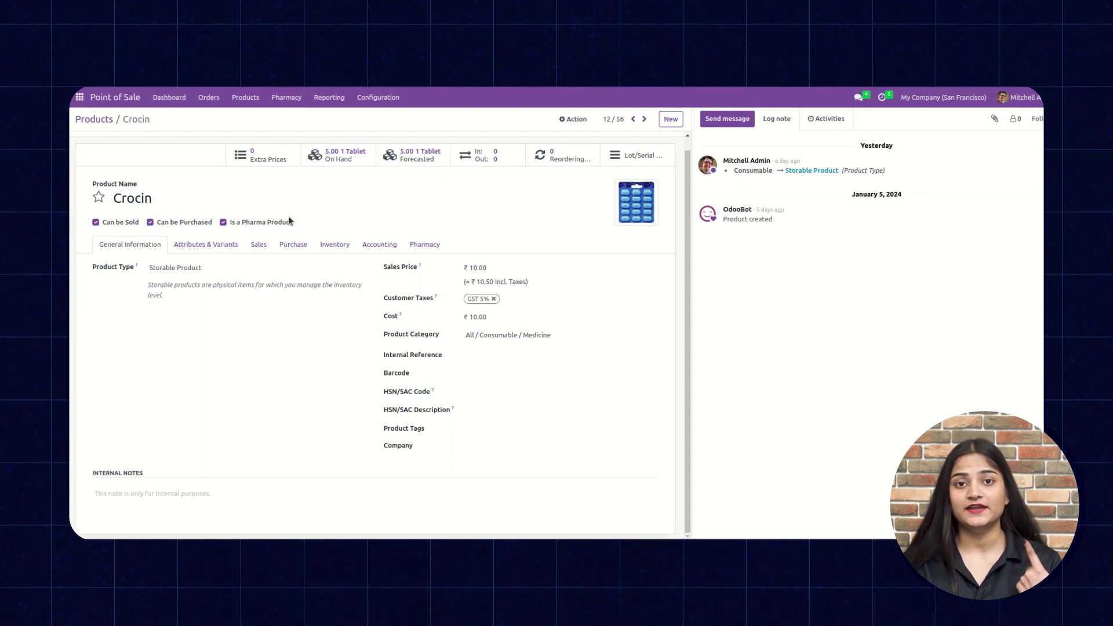
left_click(416, 244)
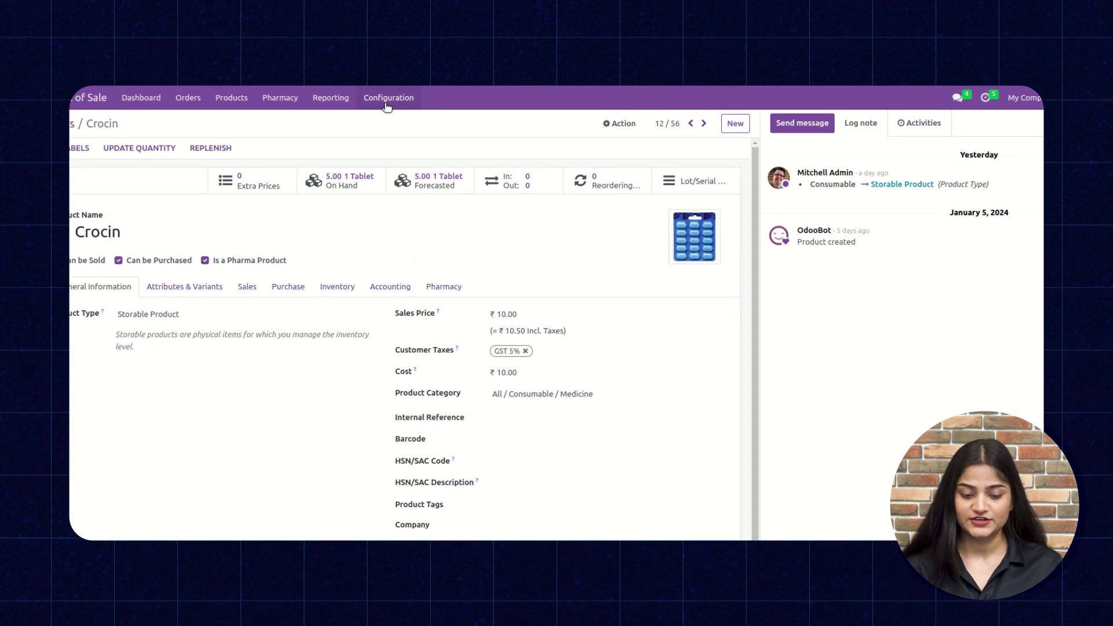
left_click(386, 100)
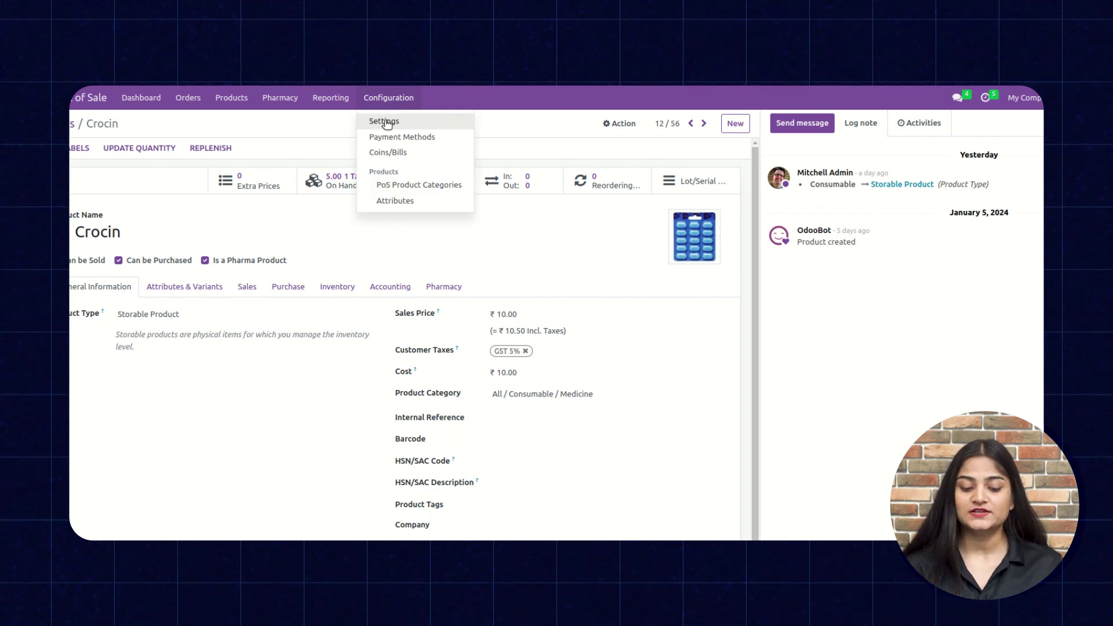
Review the Pharmacy options in Point of Sale settings: quick pay, delete order, medicine details
left_click(375, 116)
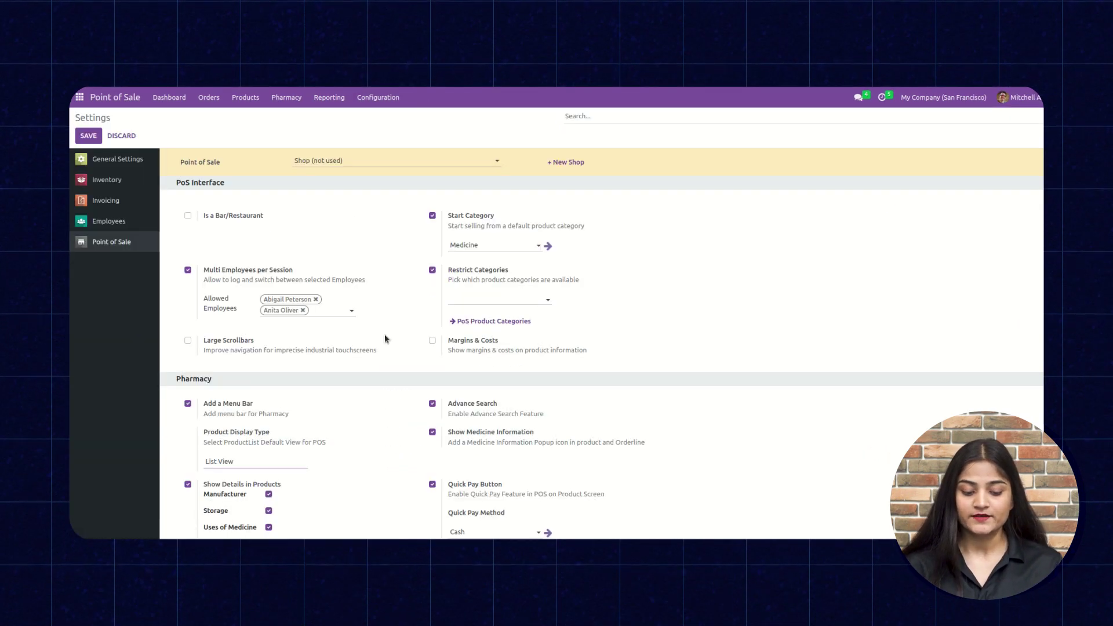
scroll(385, 334, "down", 3)
scroll(384, 338, "down", 2)
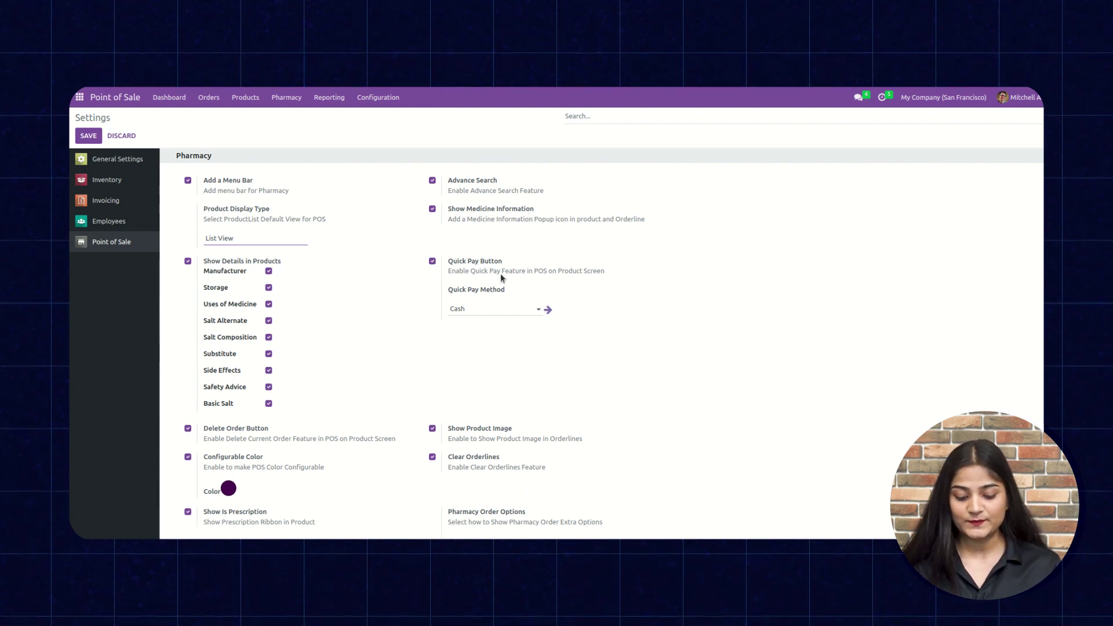
scroll(328, 398, "down", 1)
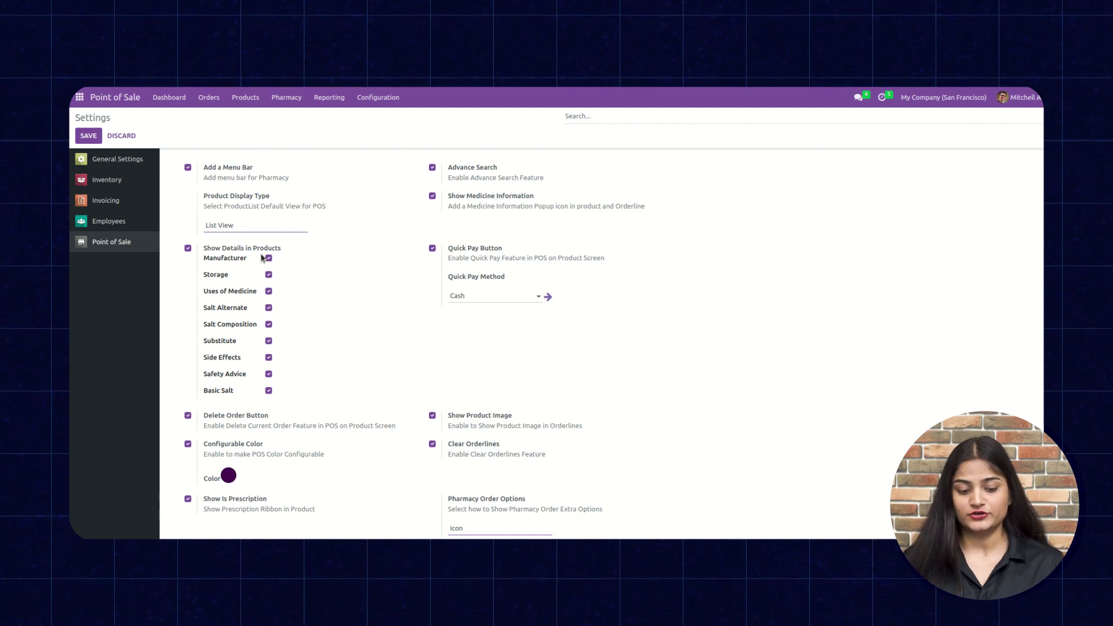
Open a new Shop session as the admin cashier with an opening note
left_click(171, 97)
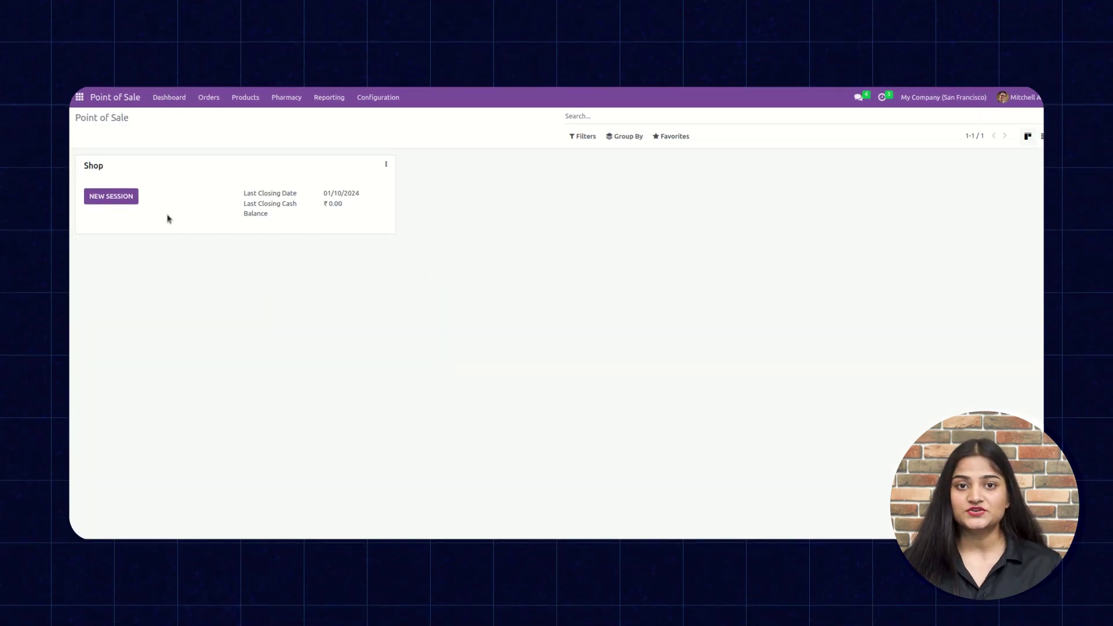
left_click(105, 200)
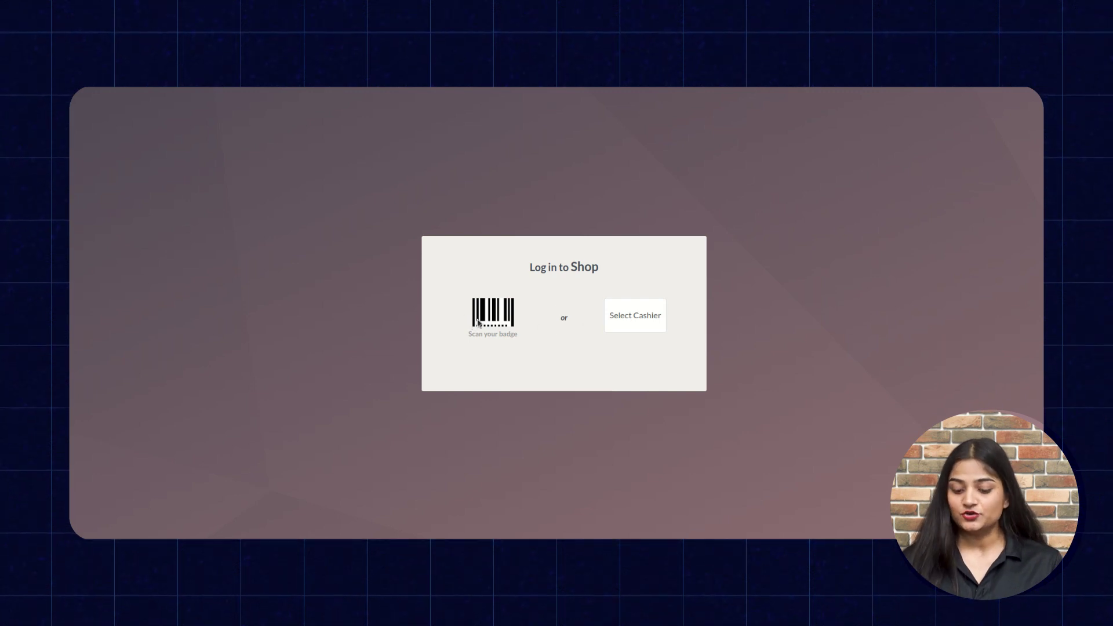
left_click(629, 317)
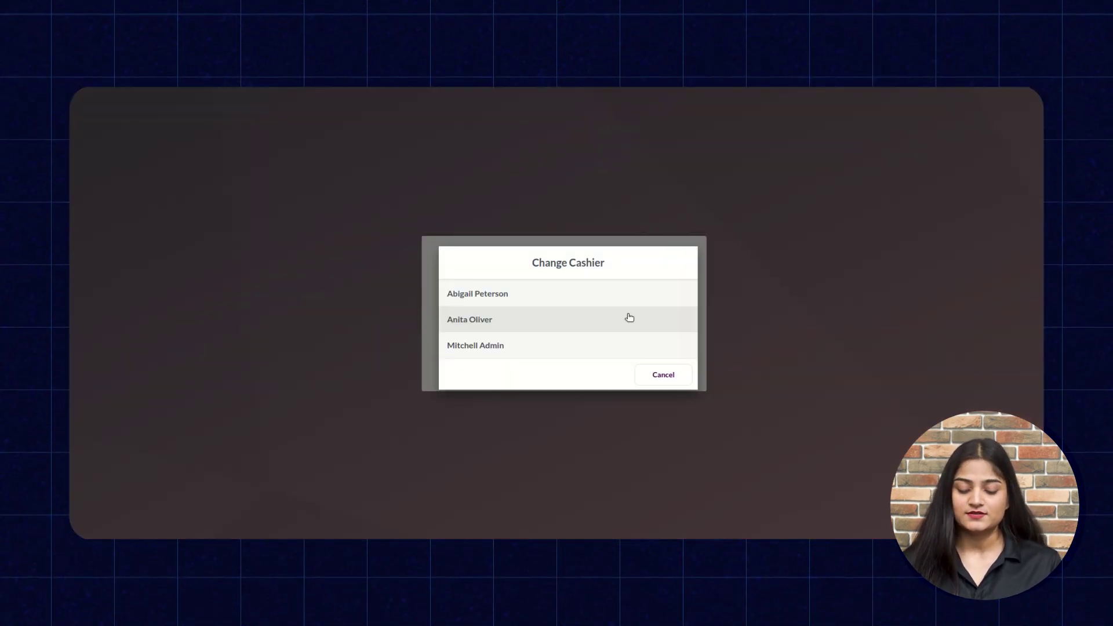
left_click(497, 347)
left_click(520, 314)
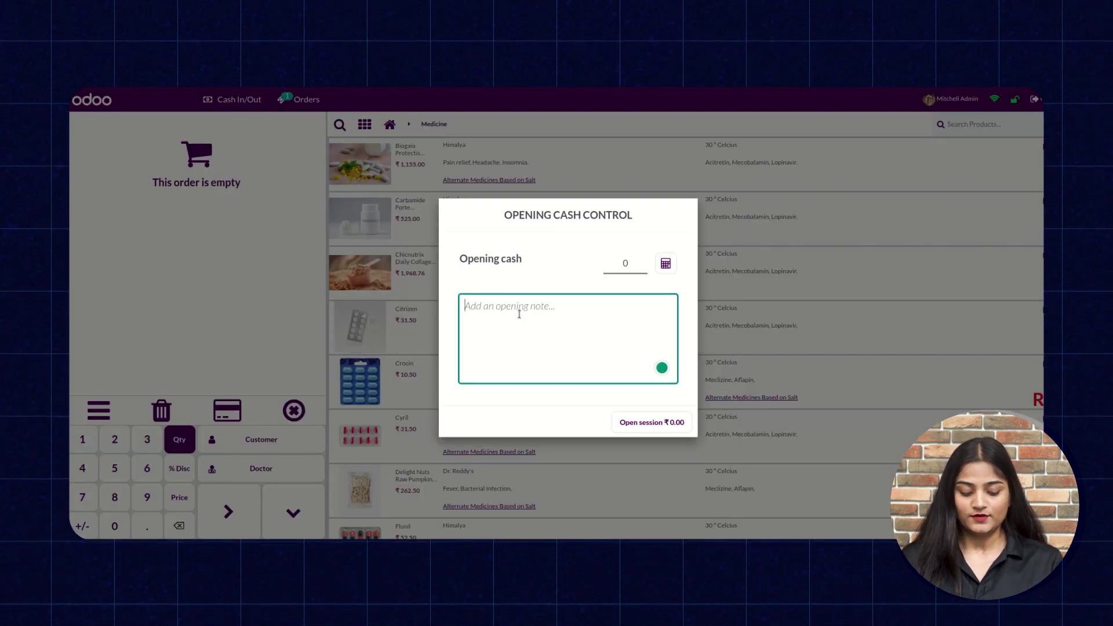
type("000")
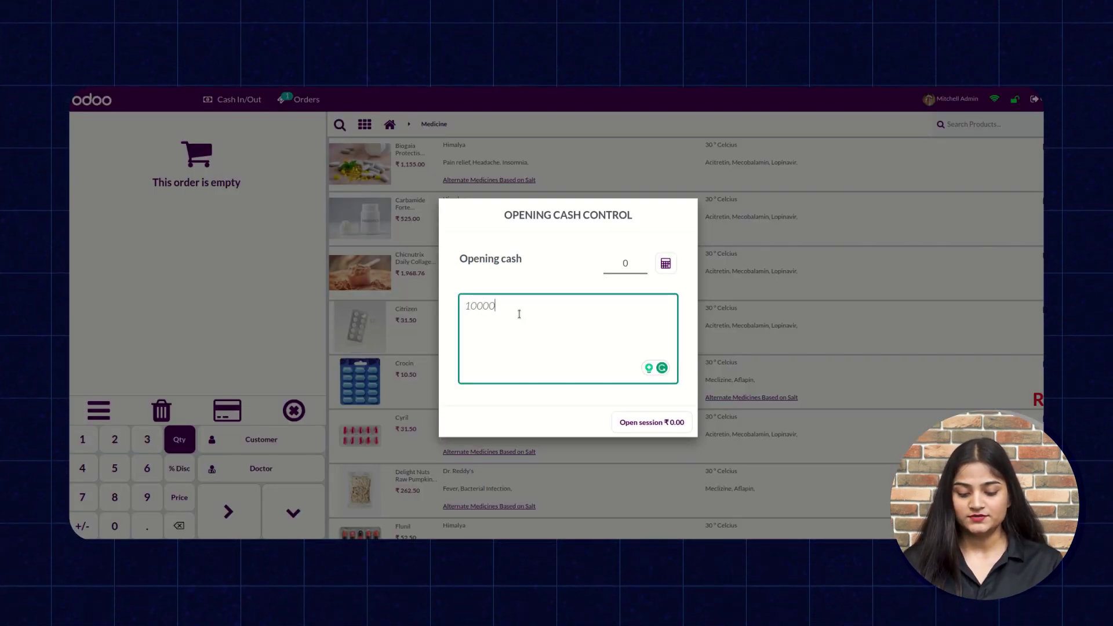
type("0")
left_click(653, 427)
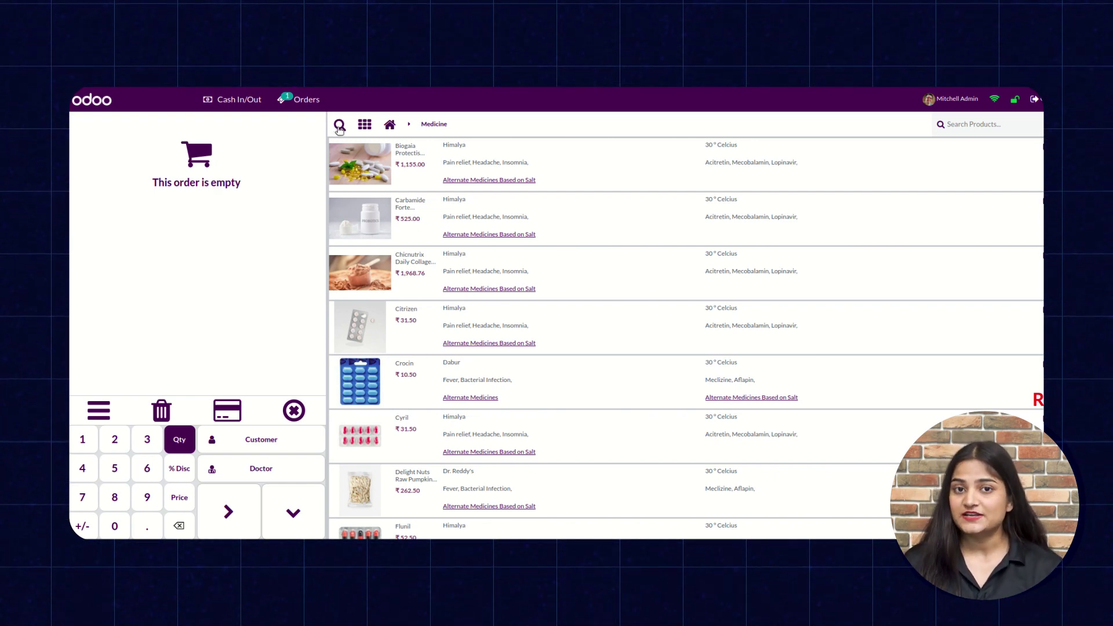
left_click(340, 126)
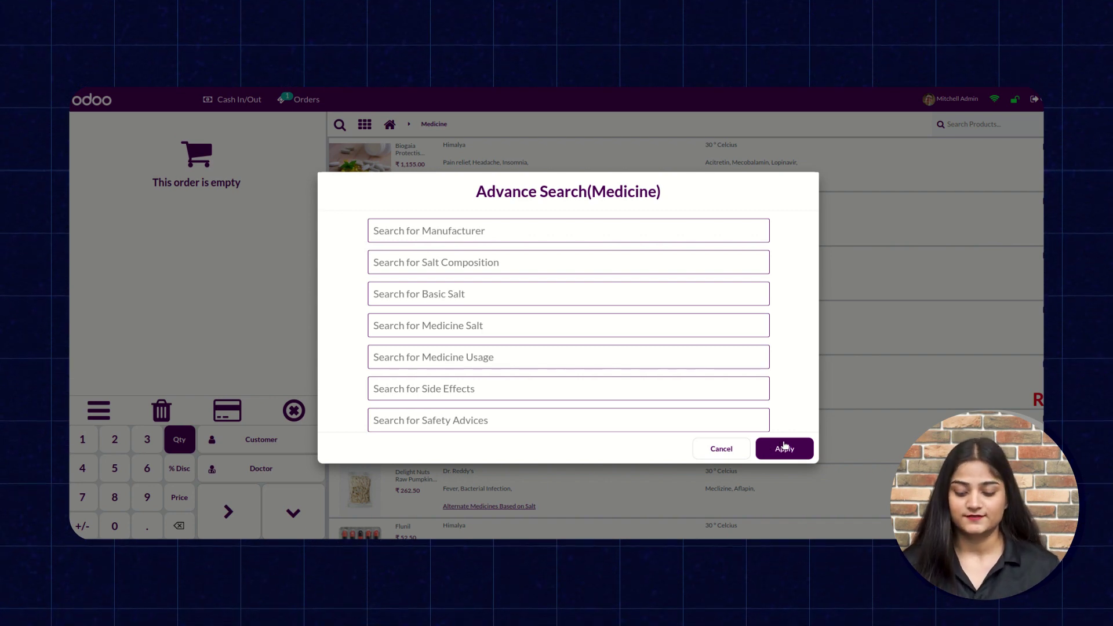
left_click(730, 450)
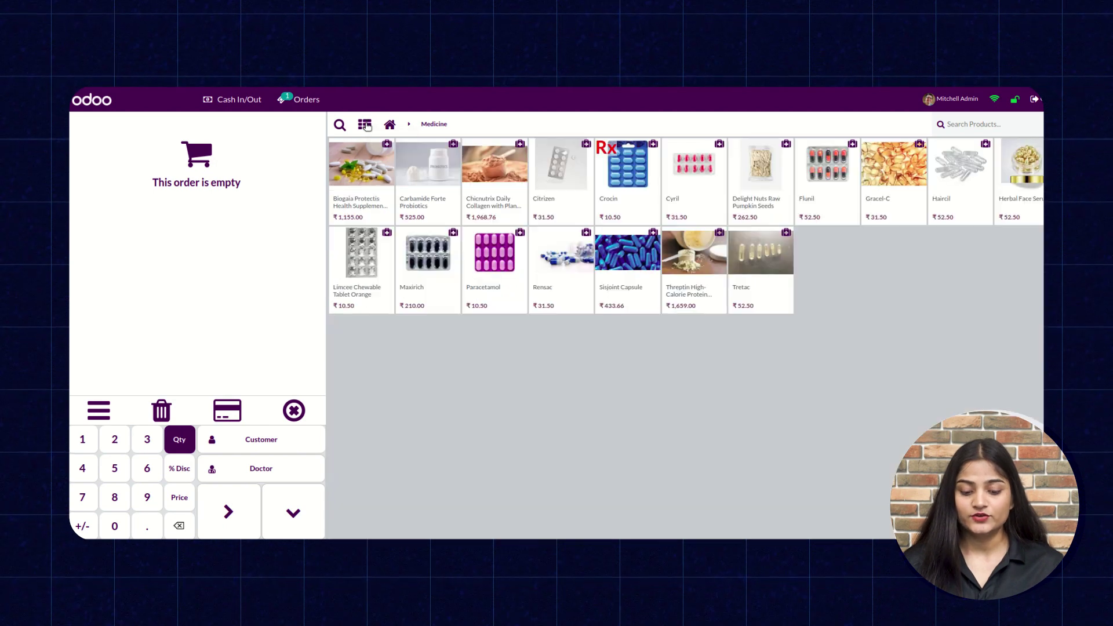
left_click(366, 125)
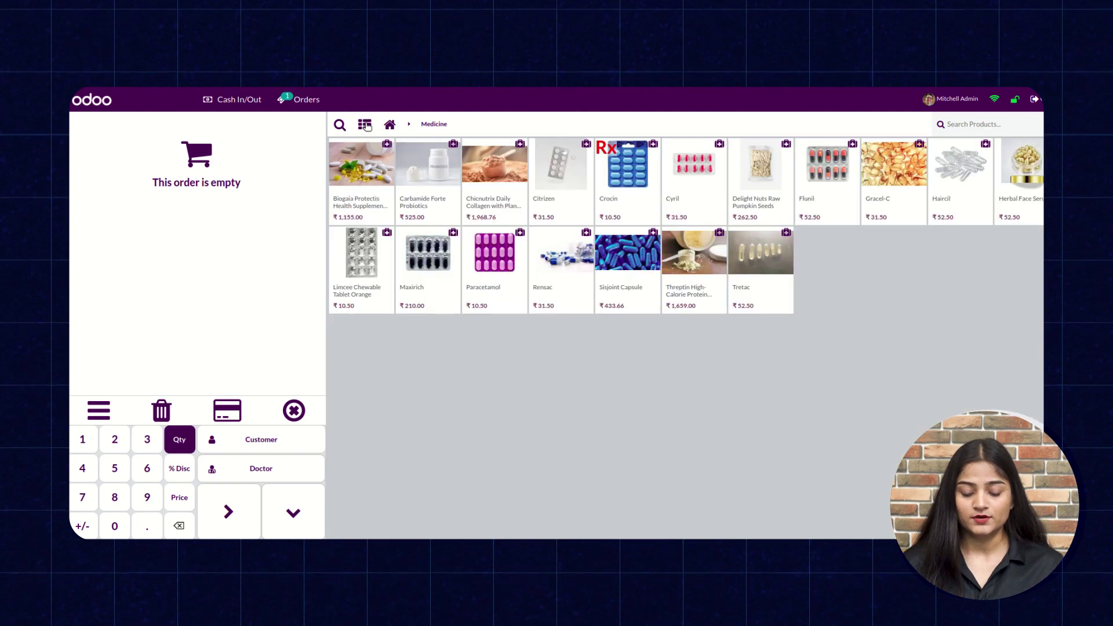
left_click(366, 124)
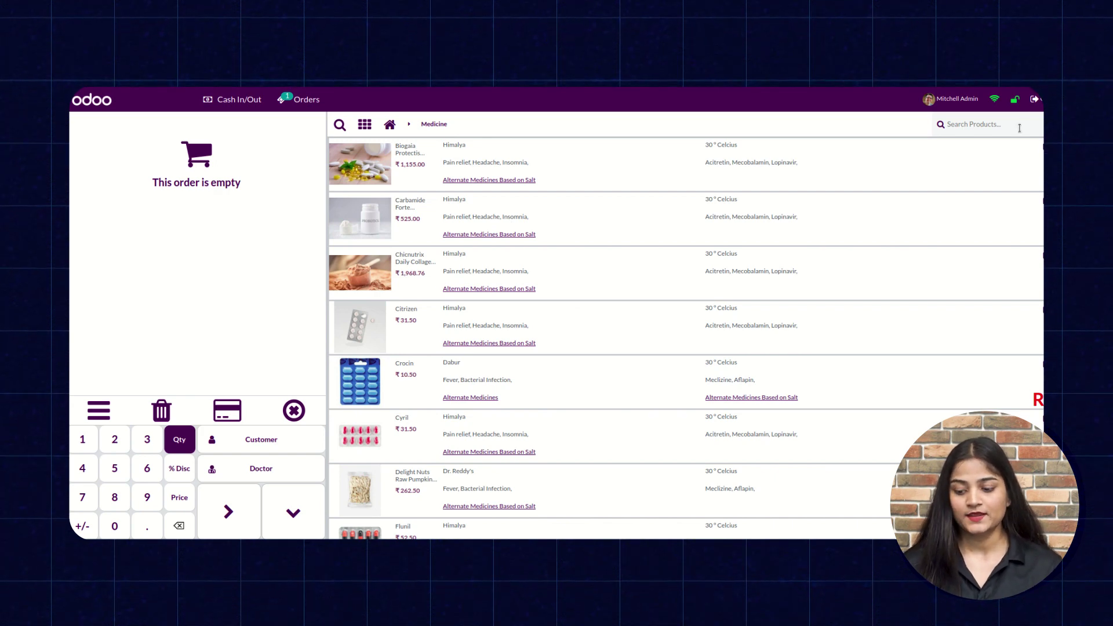
left_click(993, 125)
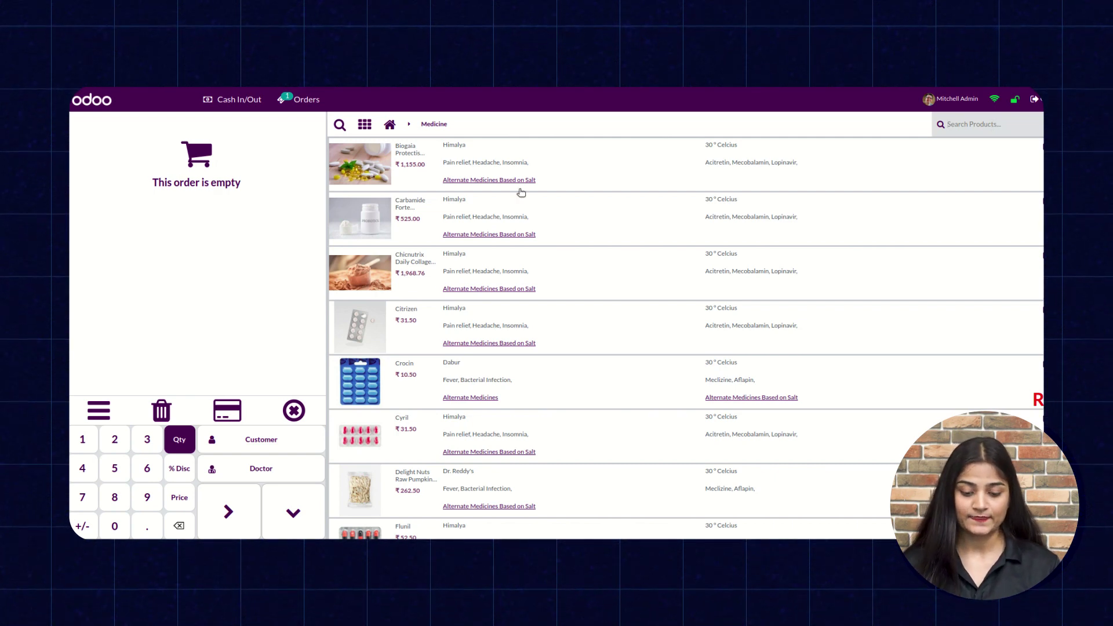
scroll(849, 272, "down", 2)
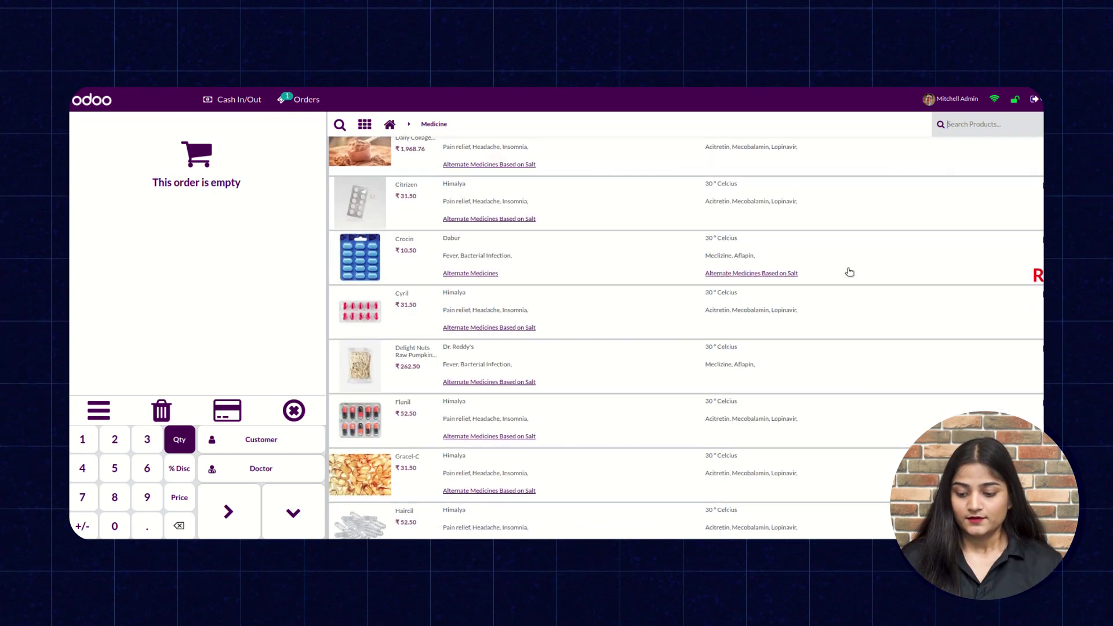
scroll(845, 274, "up", 2)
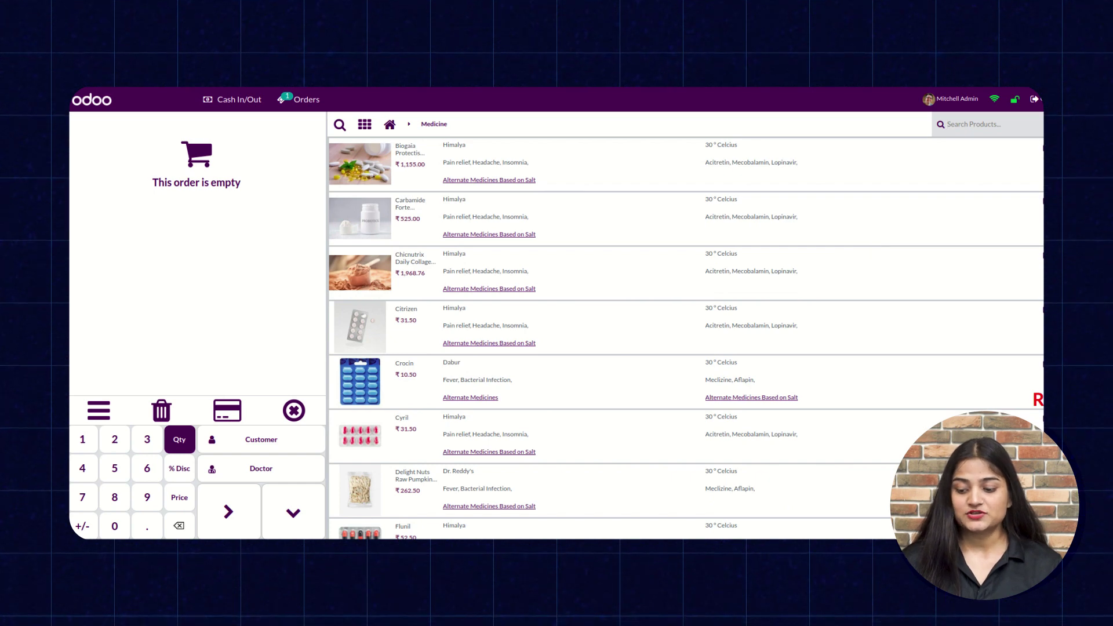
left_click(489, 179)
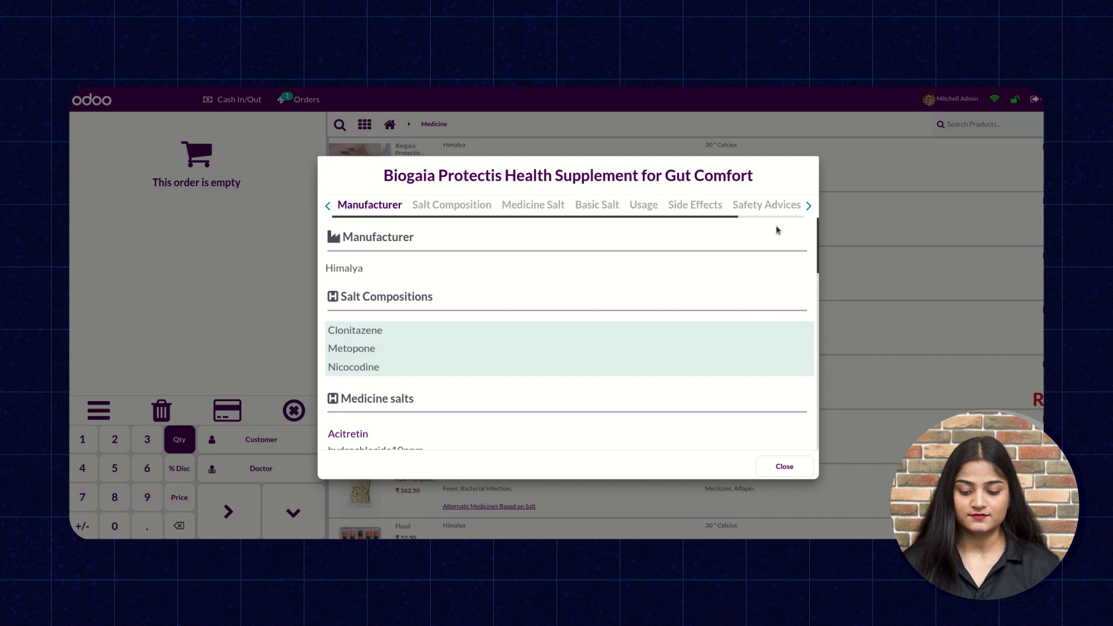
scroll(668, 369, "down", 5)
scroll(668, 369, "up", 3)
scroll(668, 369, "up", 2)
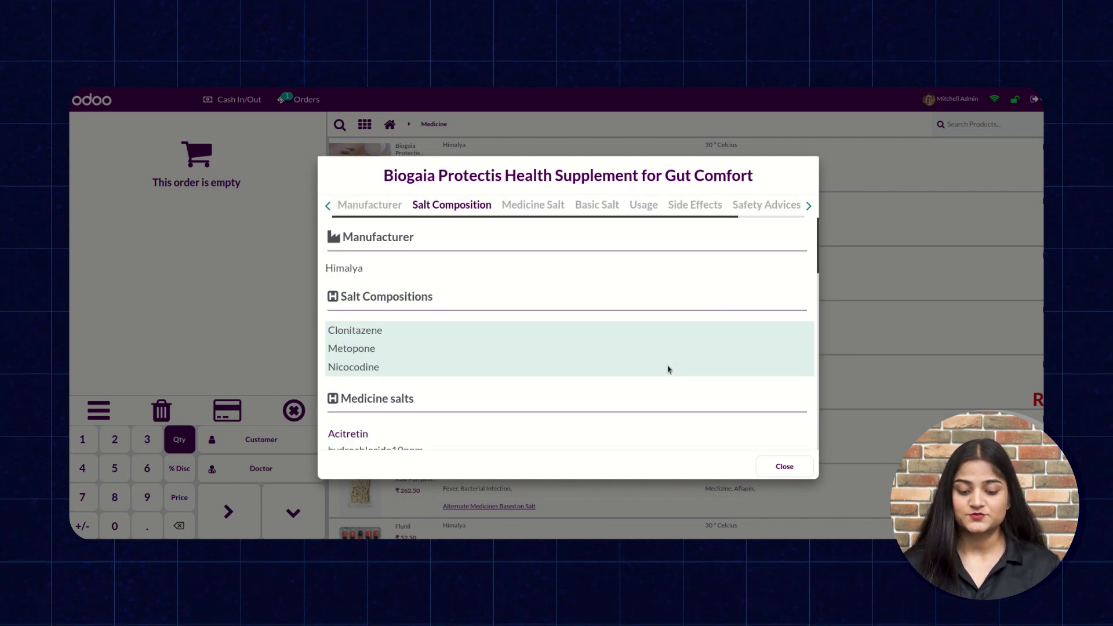
left_click(784, 465)
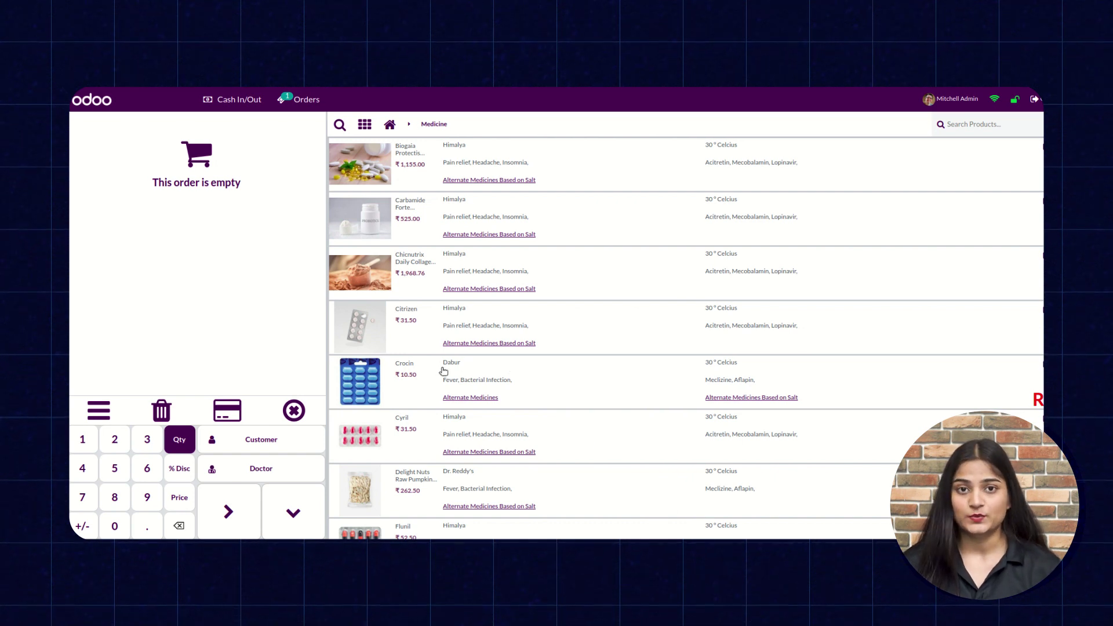
scroll(659, 461, "down", 1)
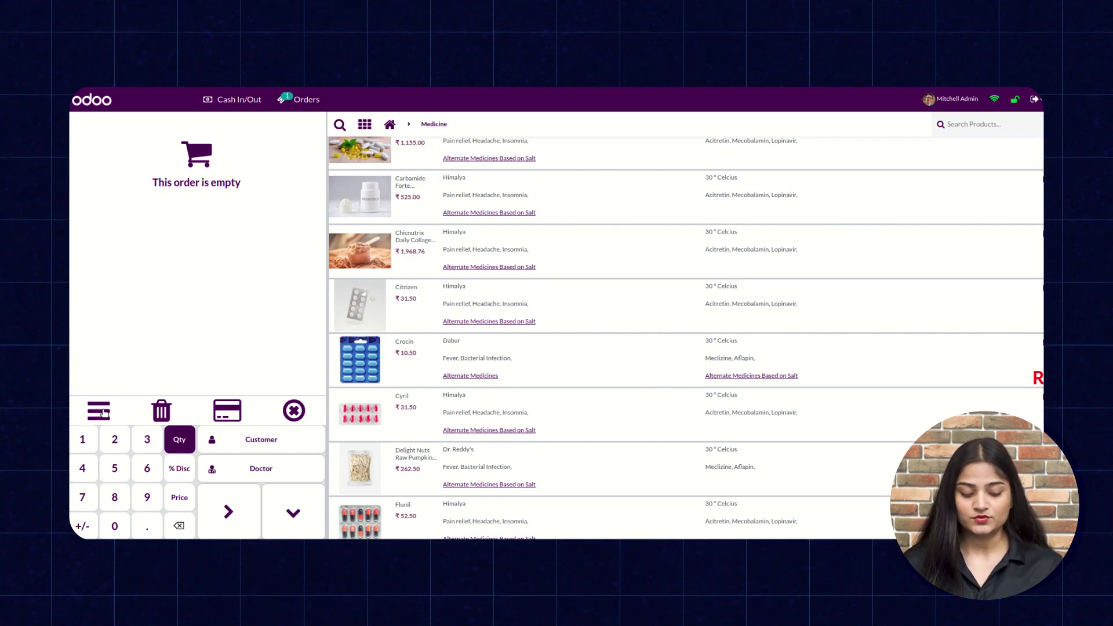
left_click(97, 410)
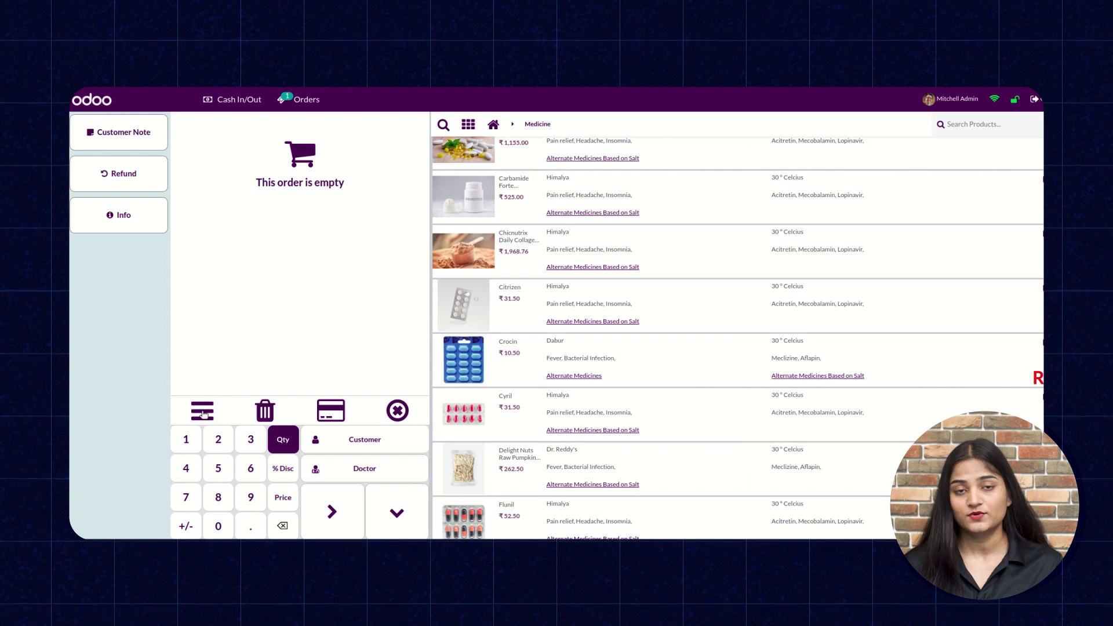
left_click(201, 411)
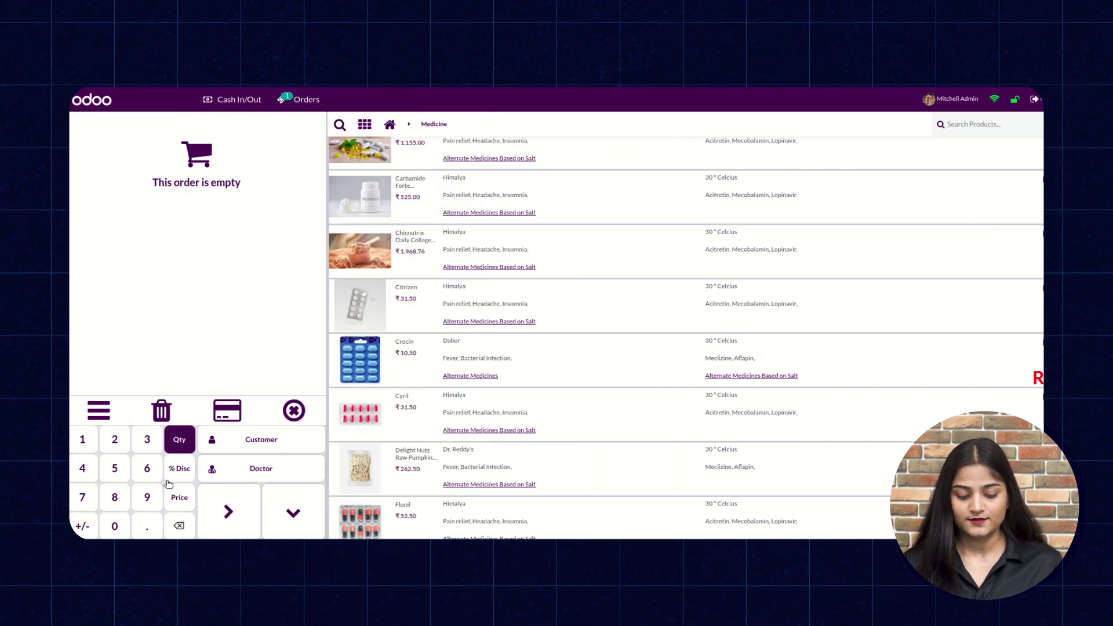
left_click(361, 250)
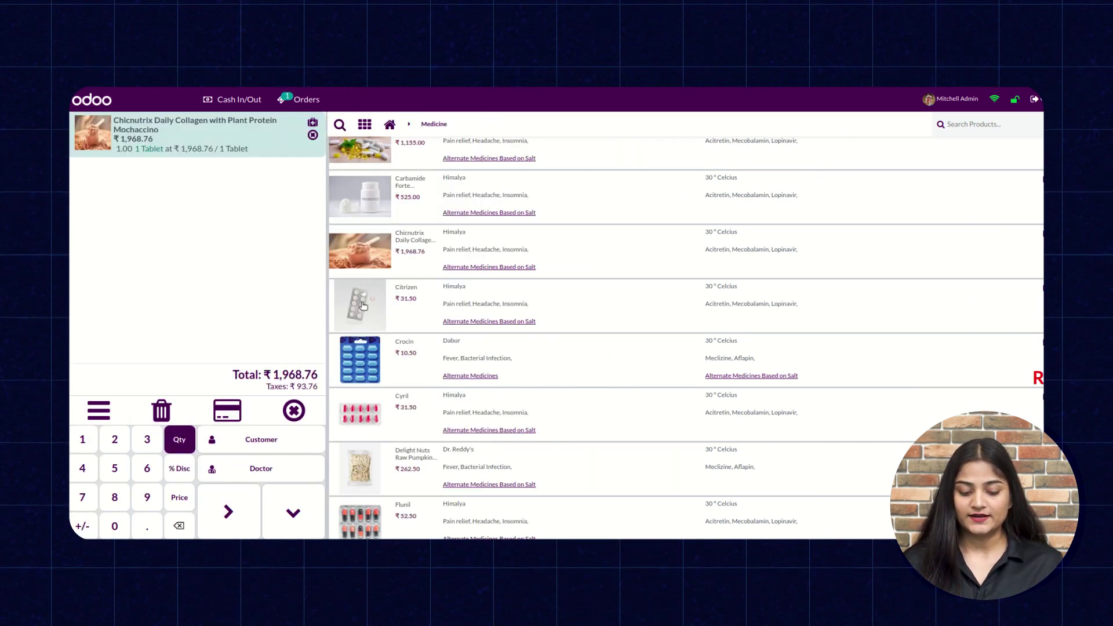
left_click(360, 304)
left_click(372, 202)
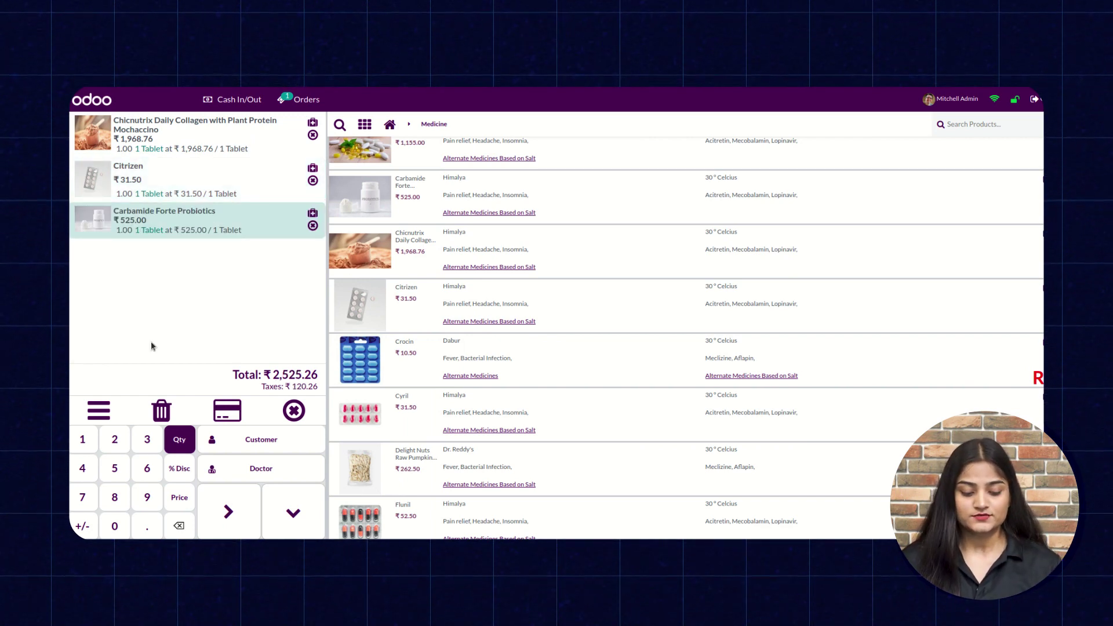
left_click(161, 414)
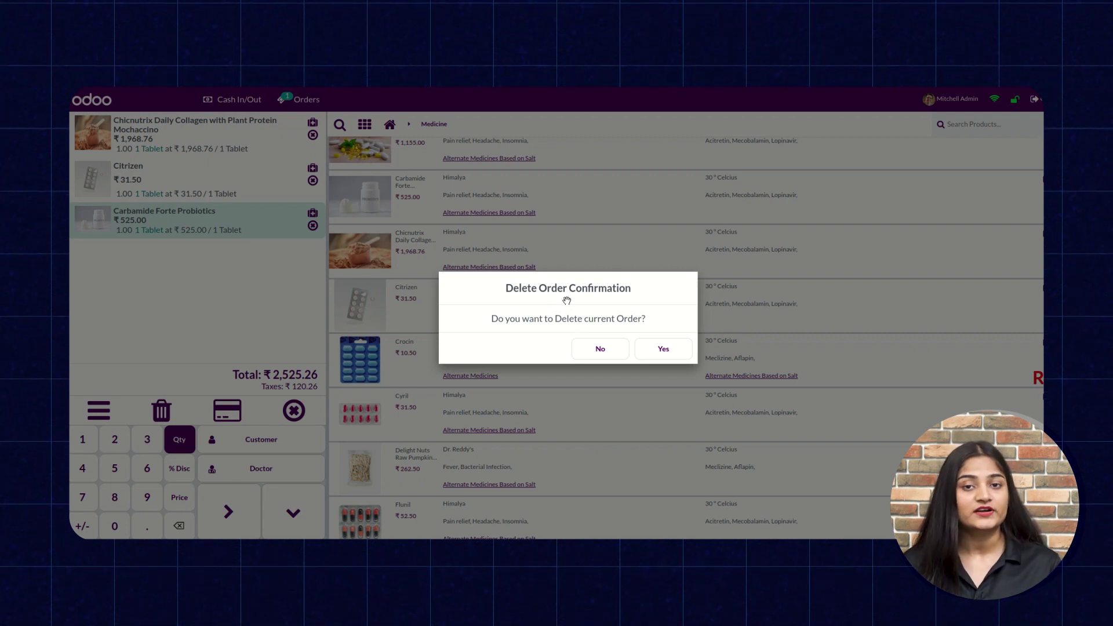
left_click(670, 354)
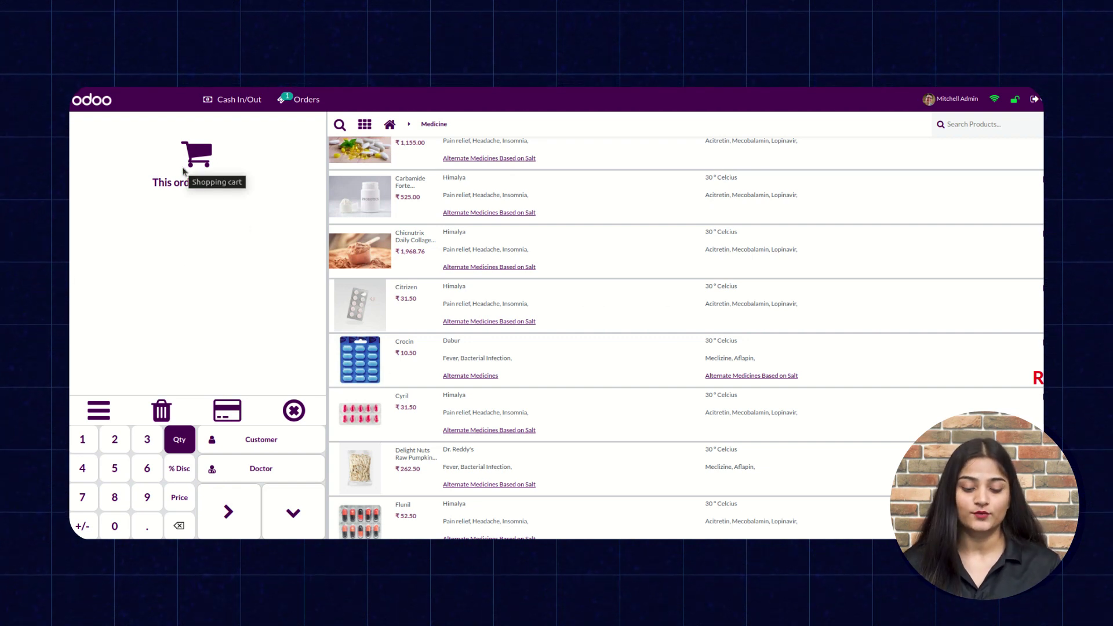
Add Carbamide Forte, Chicnutrix and Citrizen, skip Crocin's lot, and quick-pay ₹2,525.26 in cash
left_click(380, 206)
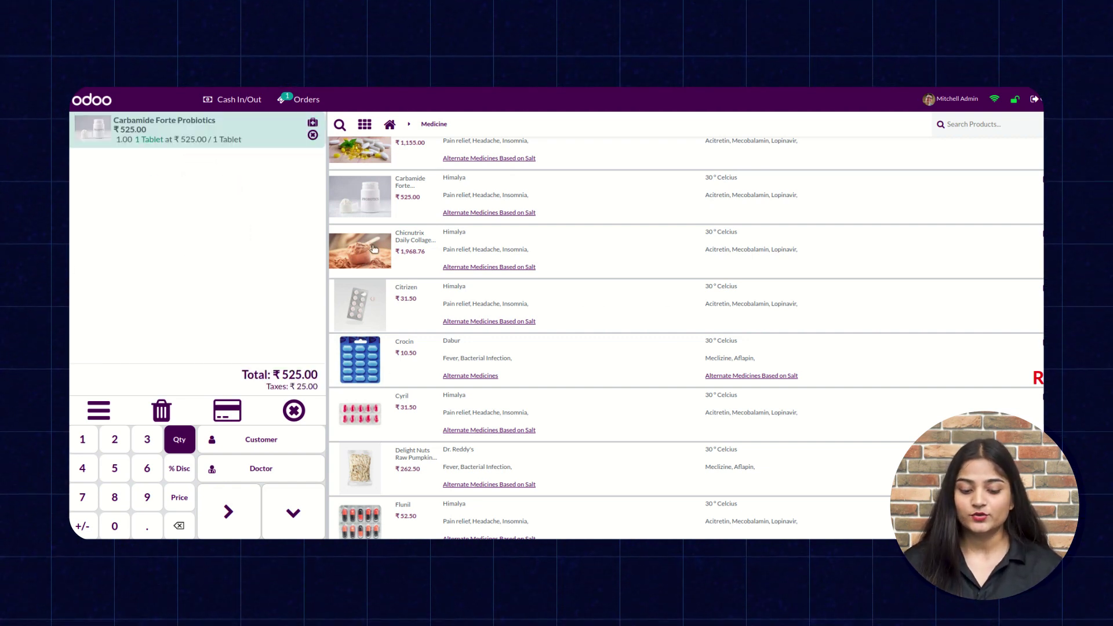
left_click(380, 252)
left_click(380, 304)
left_click(385, 367)
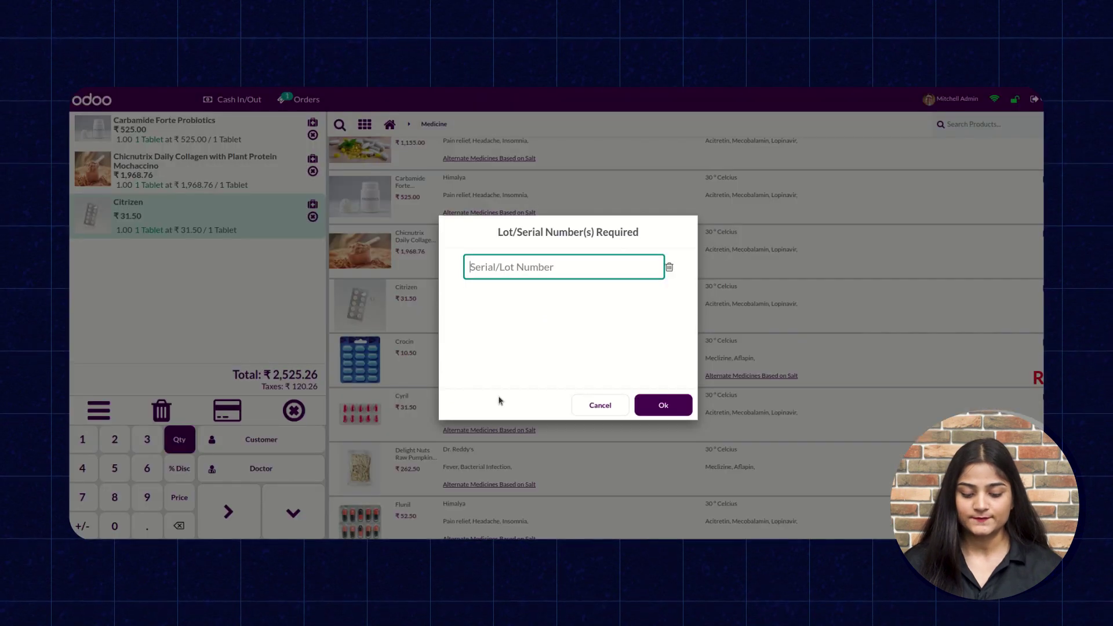
left_click(600, 404)
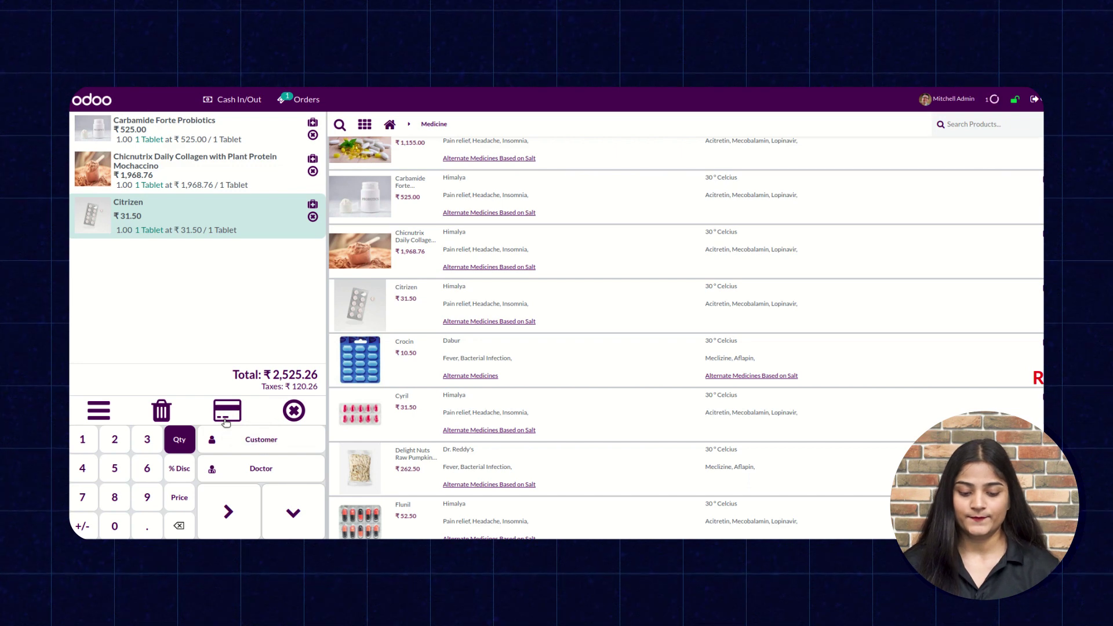
left_click(225, 420)
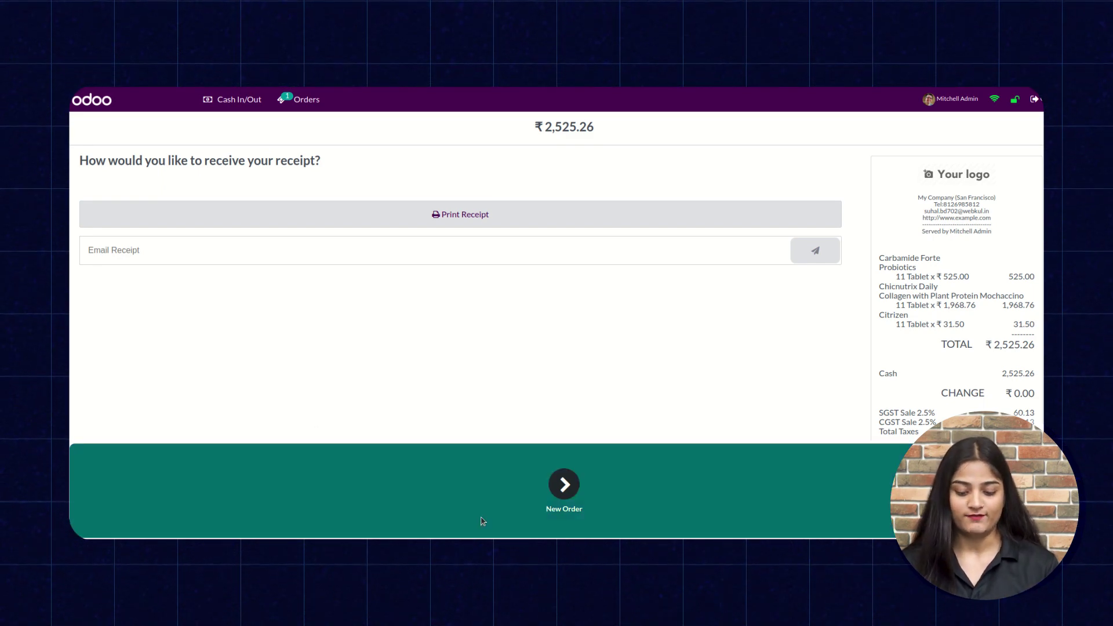
Start a new order with Chicnutrix Daily Collagen and Citrizen, totalling ₹2,000.26
left_click(483, 521)
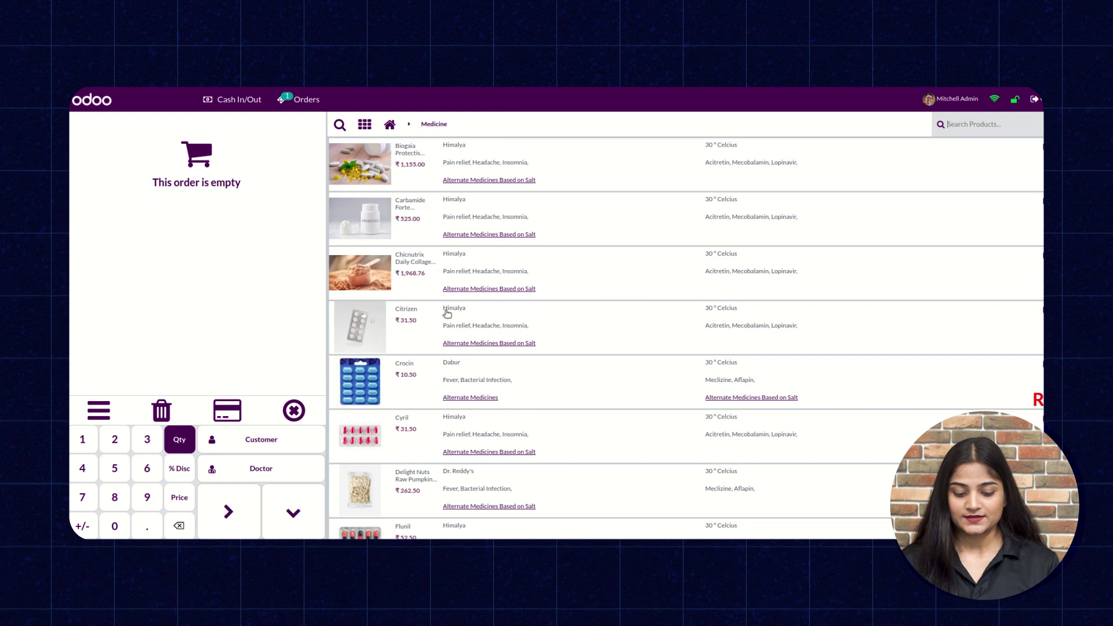
left_click(362, 274)
left_click(359, 326)
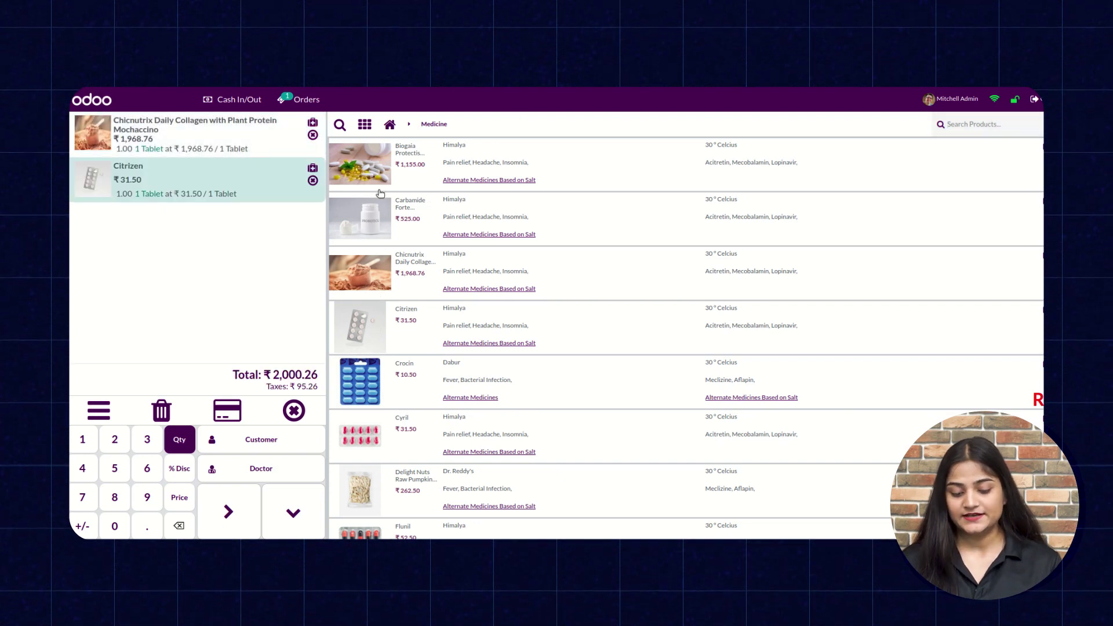
Add Biogaia Protectis and Carbamide Forte, remove the Chicnutrix line, then clear all order lines
left_click(361, 165)
left_click(383, 213)
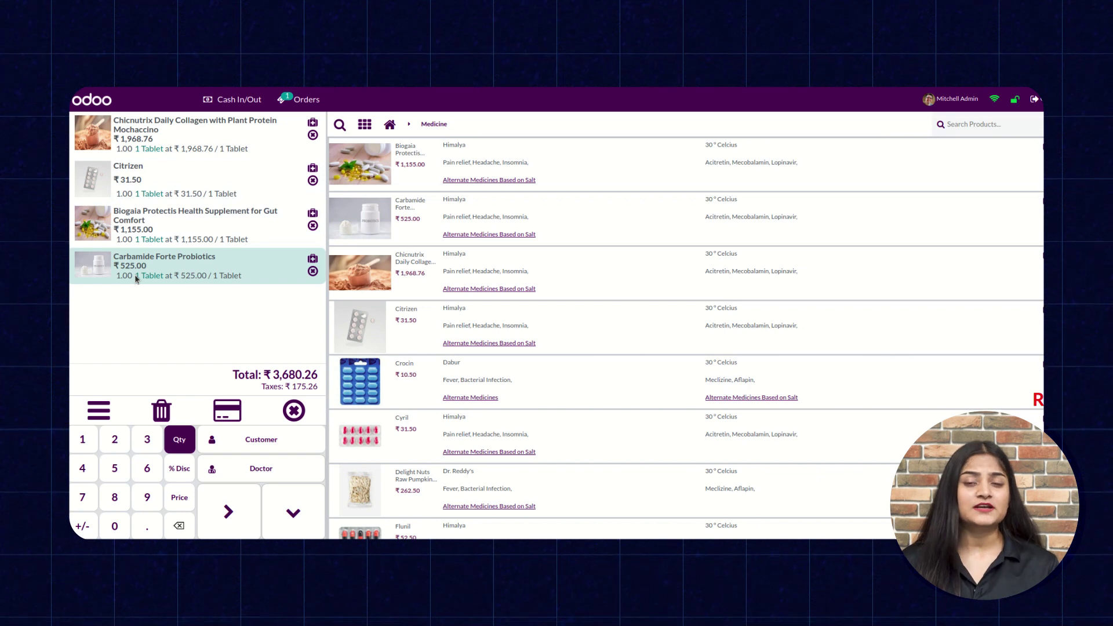
left_click(313, 135)
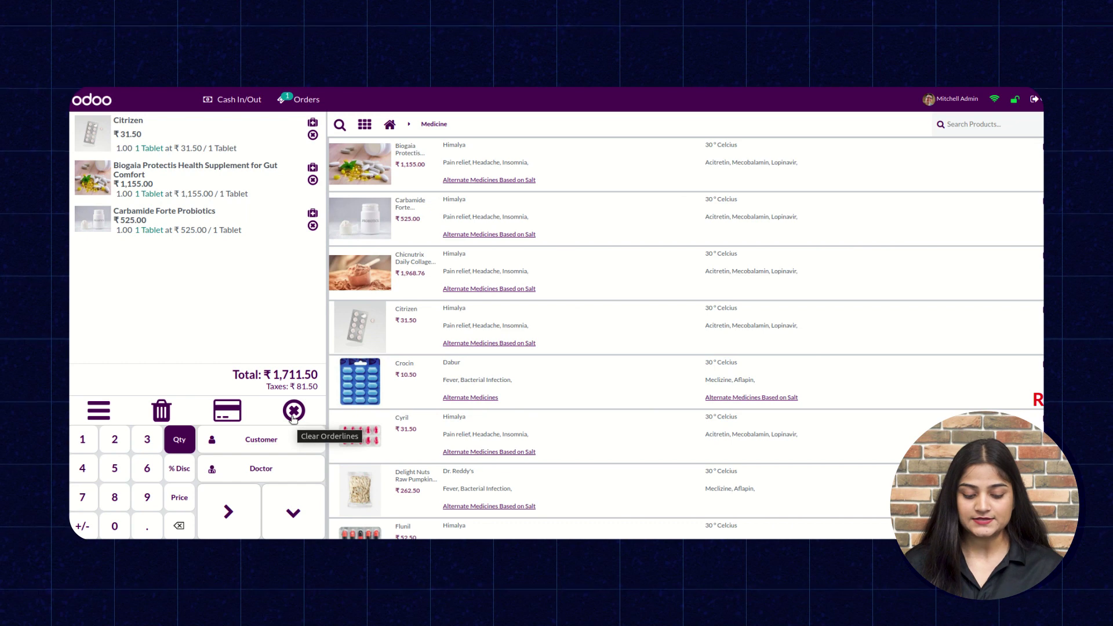
left_click(293, 412)
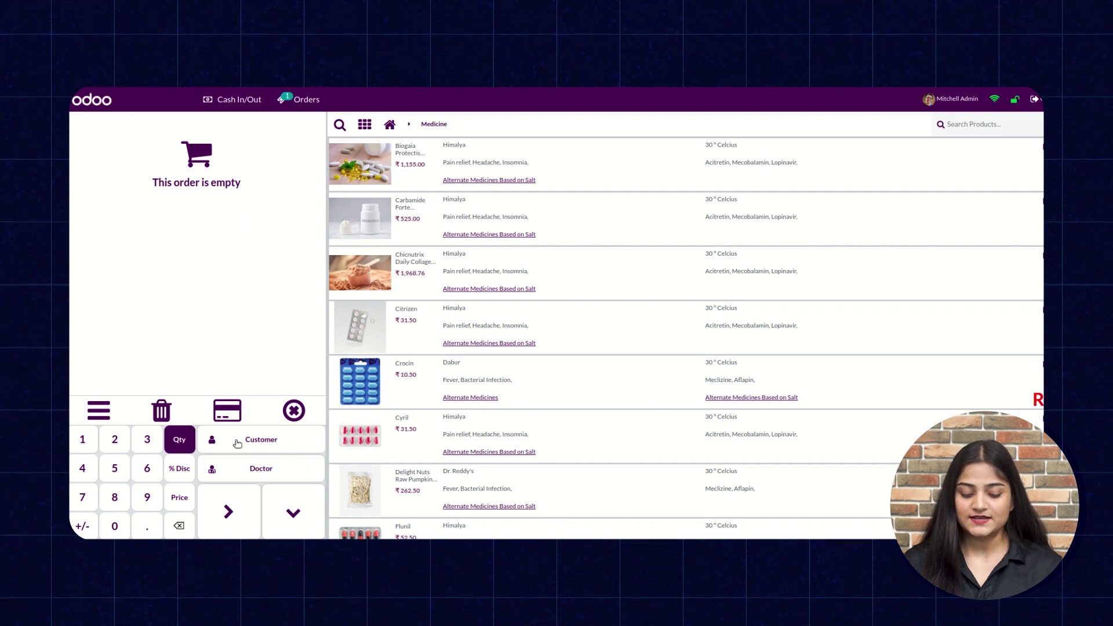
left_click(237, 444)
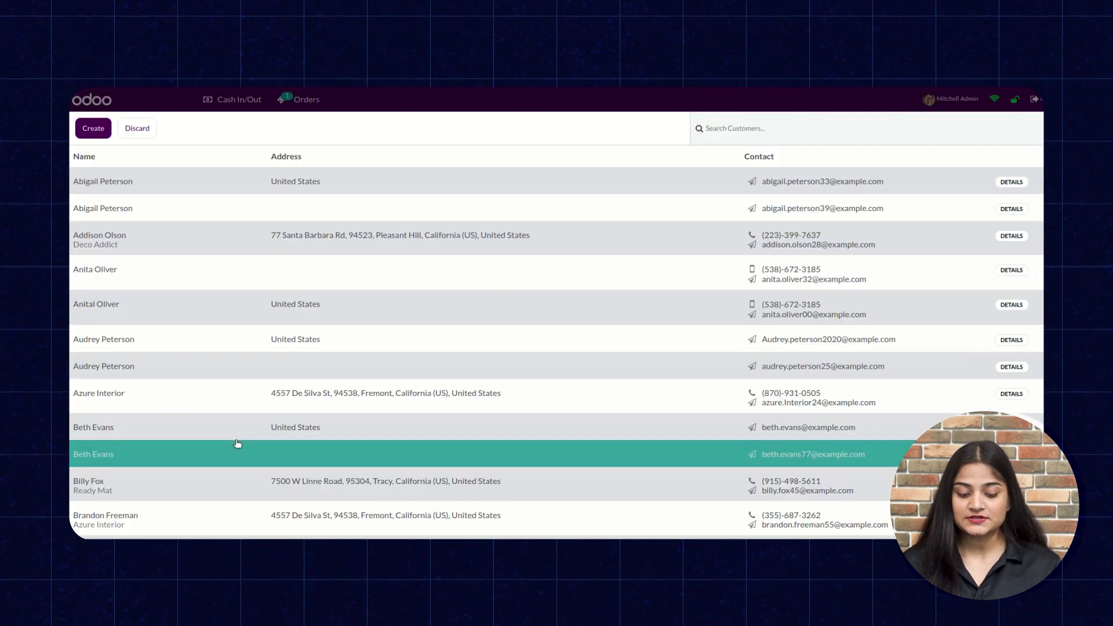
scroll(328, 325, "down", 5)
scroll(315, 400, "up", 5)
left_click(315, 402)
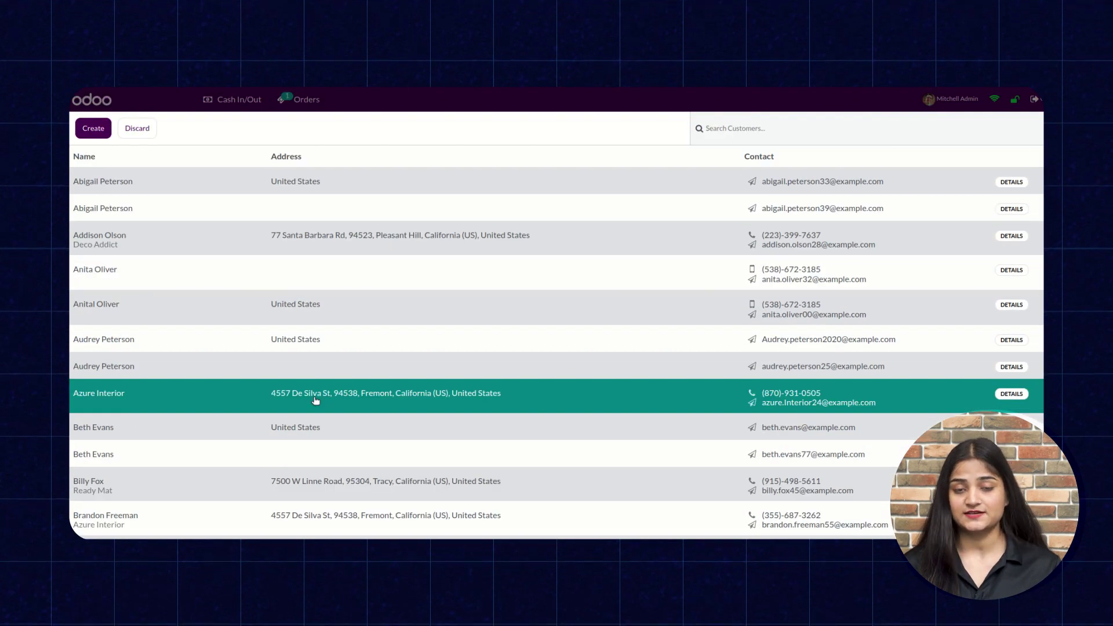
left_click(131, 137)
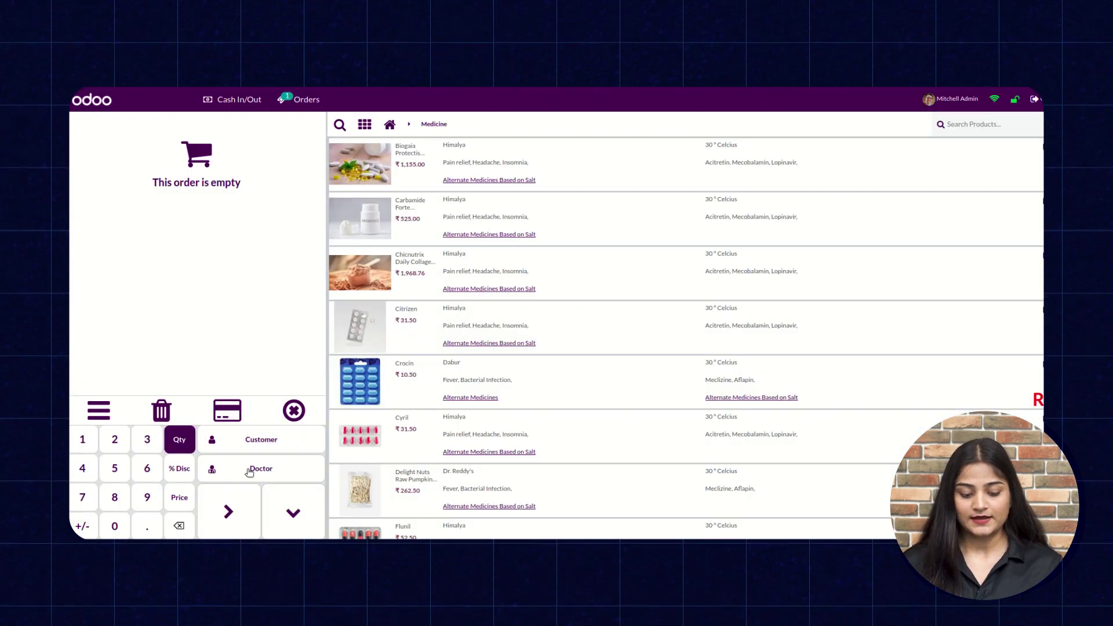
left_click(247, 470)
left_click(442, 207)
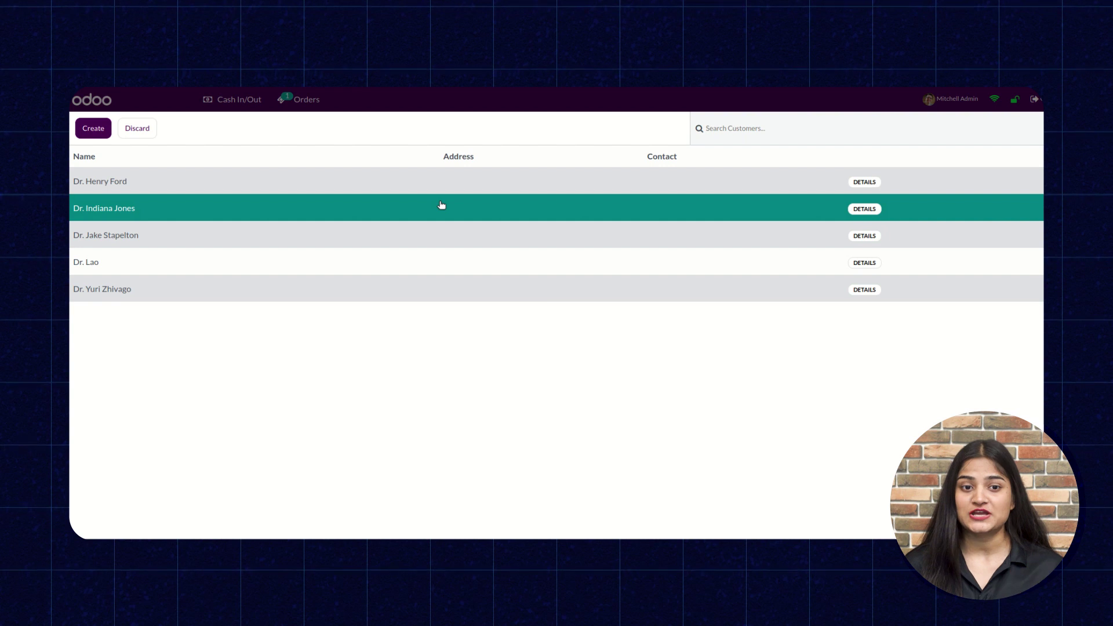
left_click(137, 128)
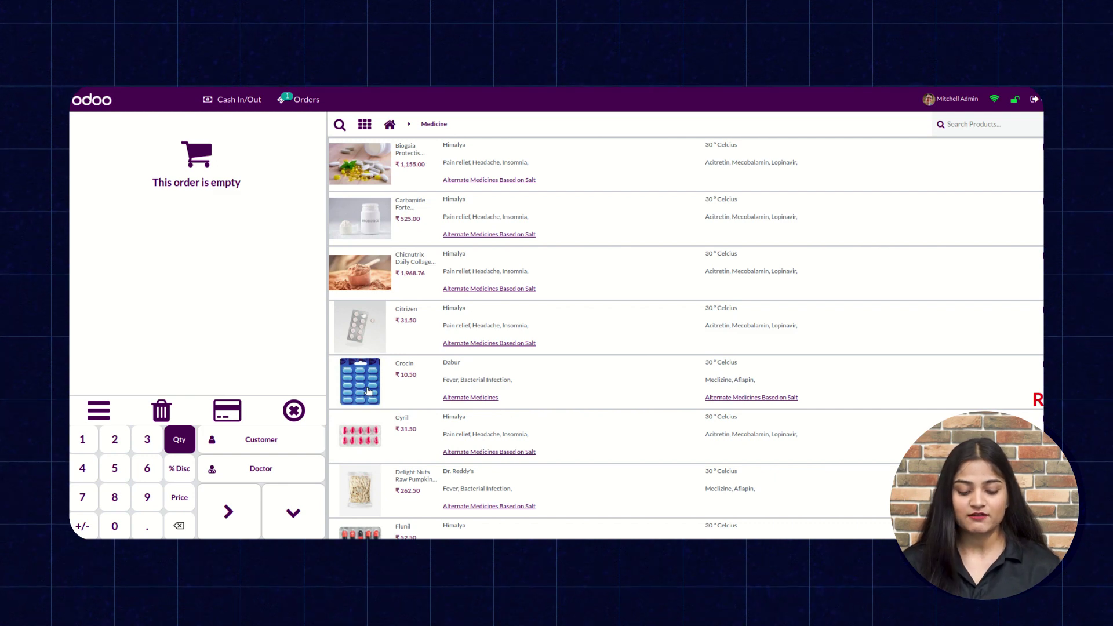
Add Crocin with lot number 100100, triggering the expired-lot warning
left_click(380, 391)
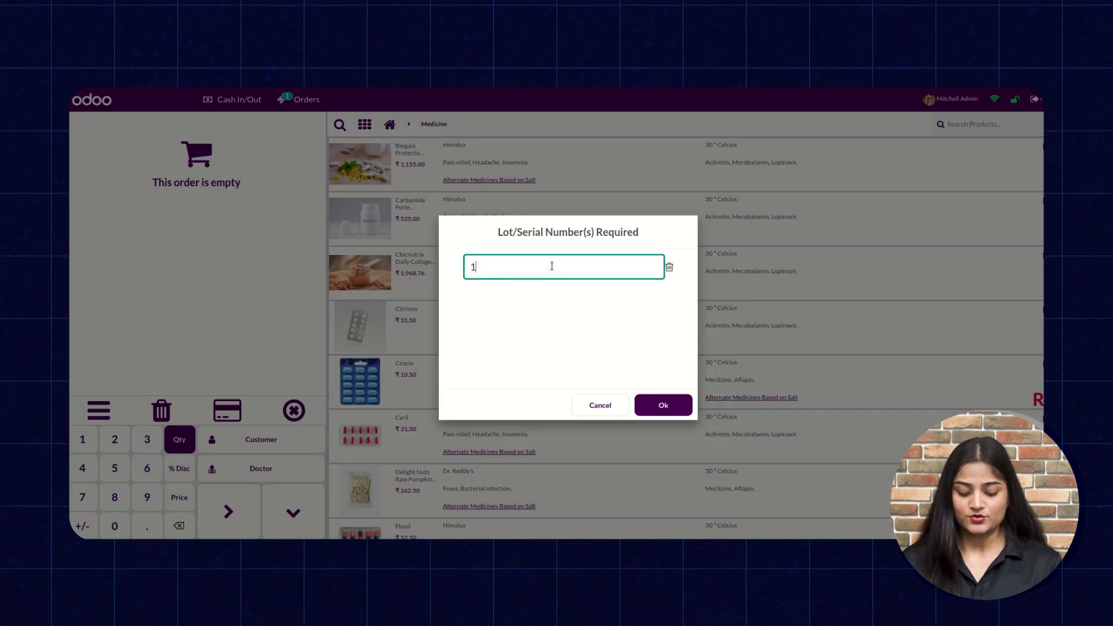
type("00100")
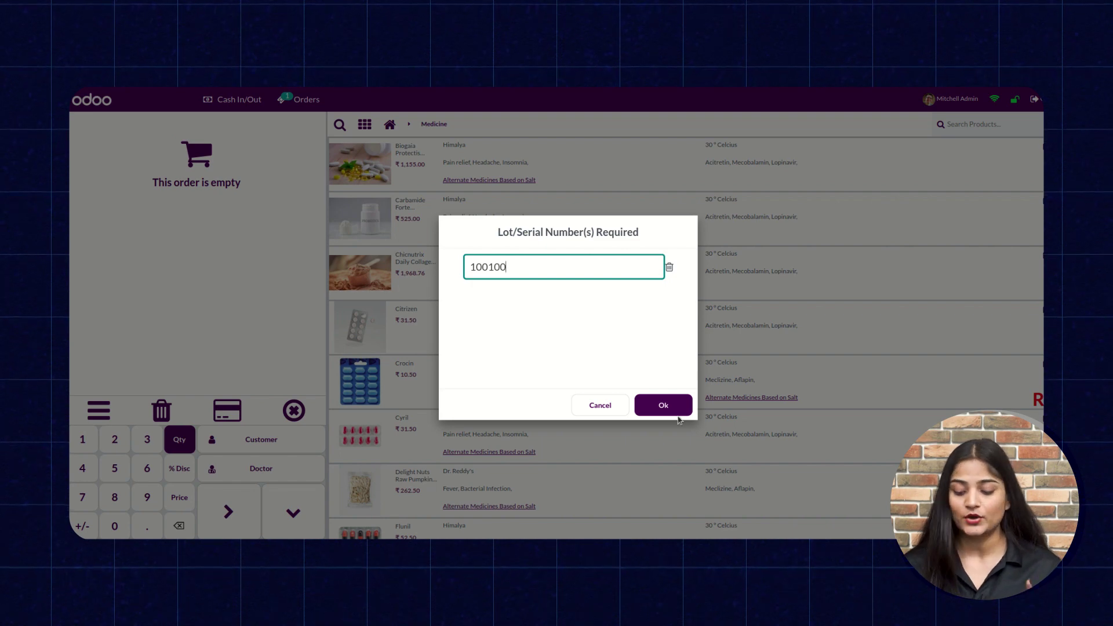
left_click(672, 404)
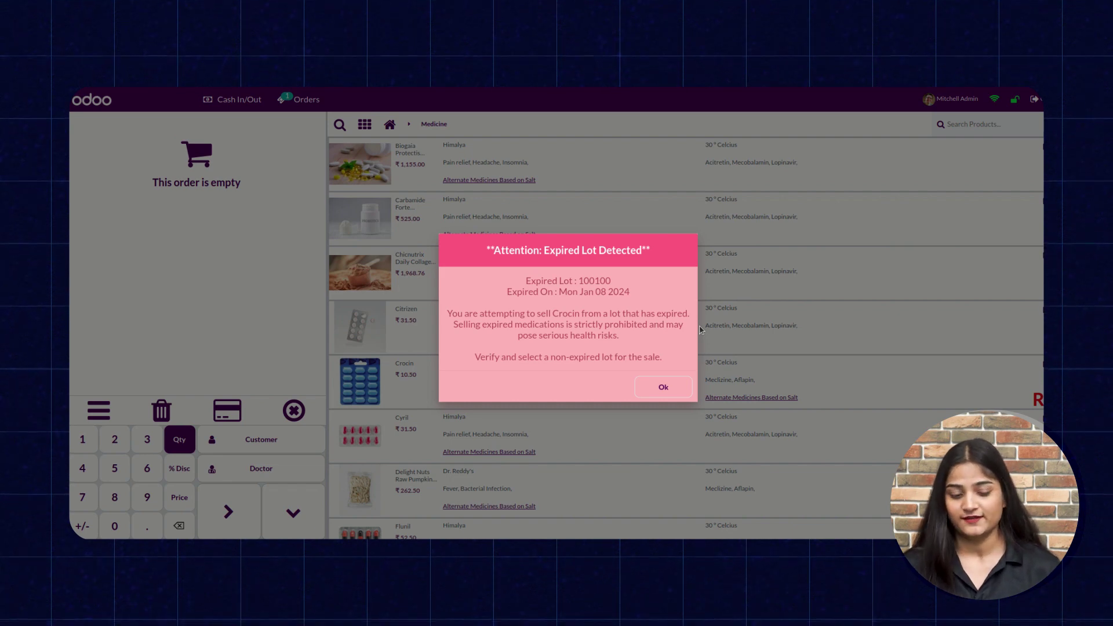
Dismiss the Expired Lot Detected warning for Crocin lot 100100
left_click(659, 390)
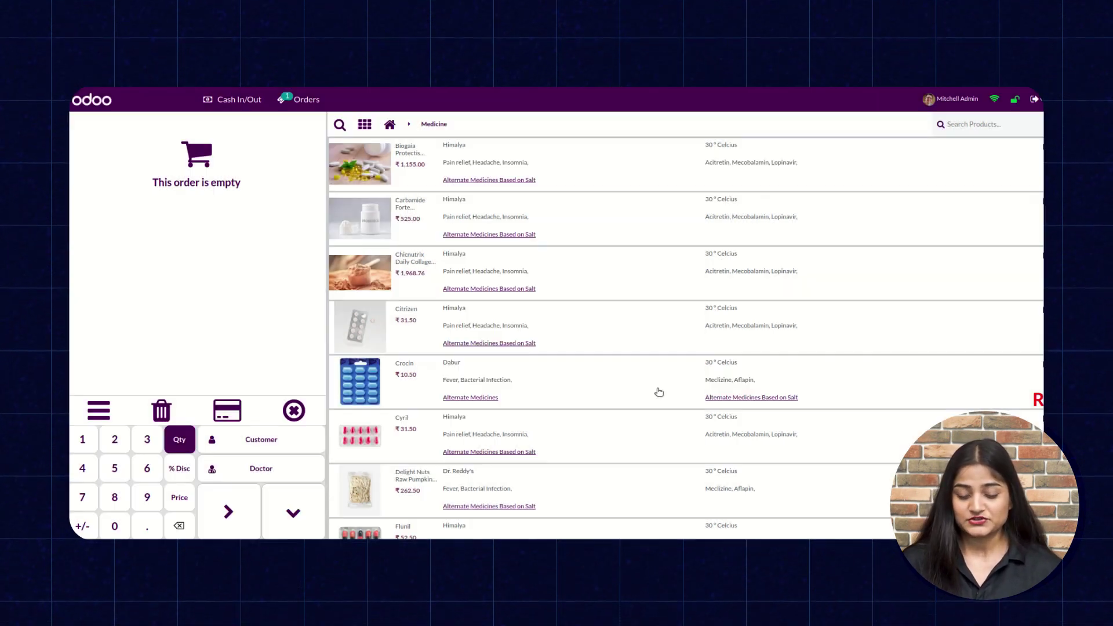